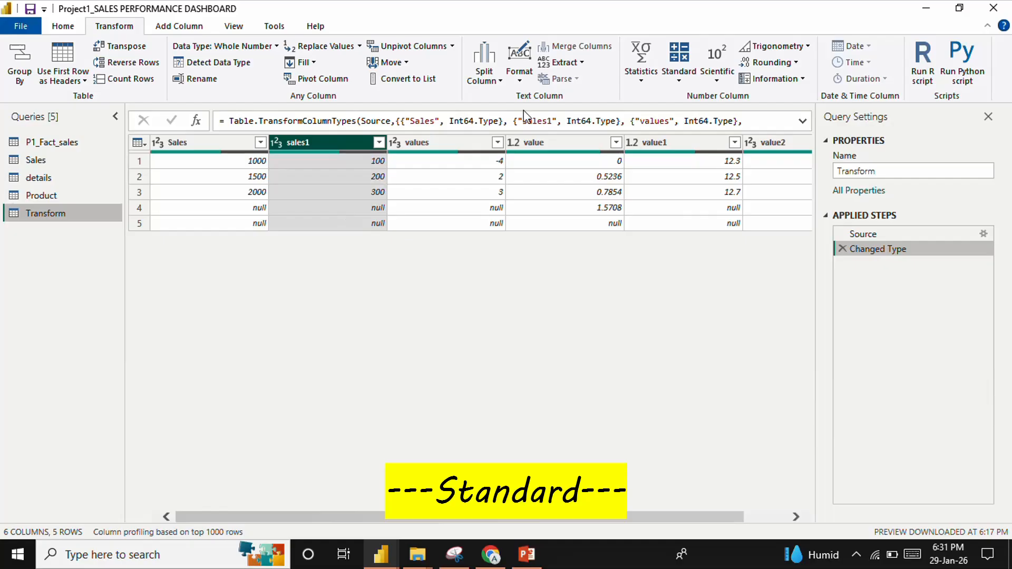
Add 10 to each value in the sales1 column, then remove the resulting applied step
{"action": "left_click", "coordinate": [674, 78]}
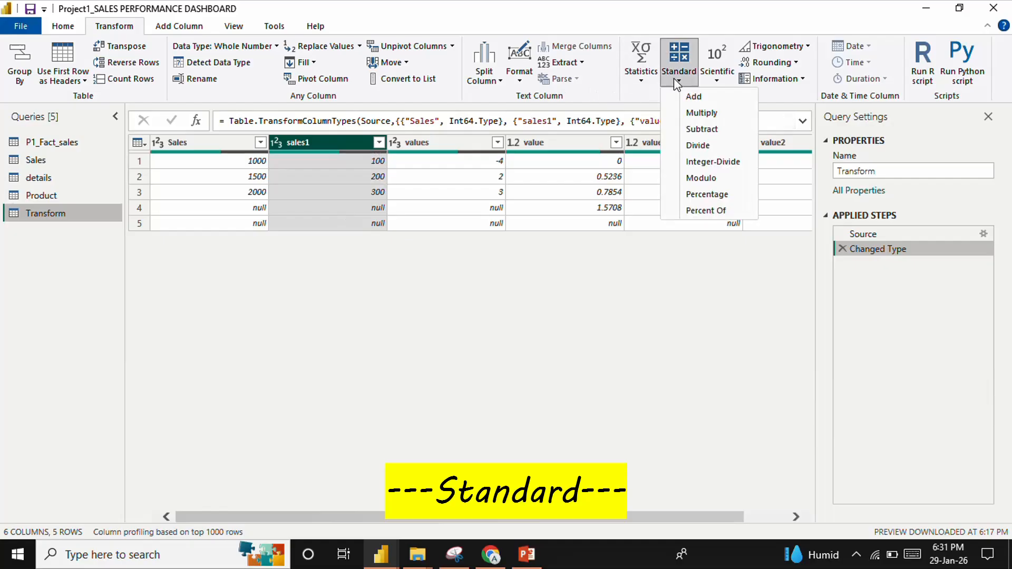
{"action": "left_click", "coordinate": [691, 97]}
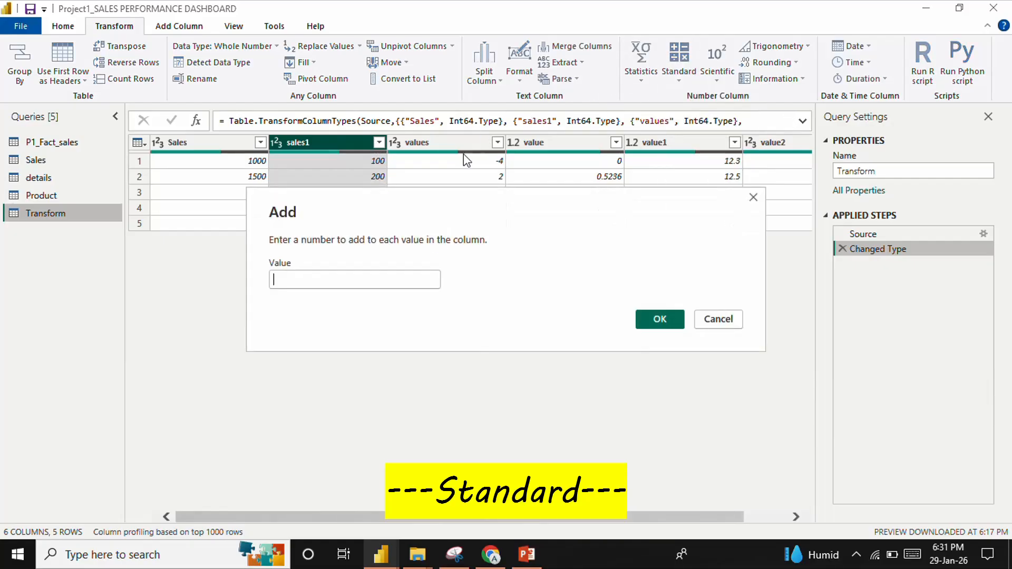
{"action": "type", "text": "10"}
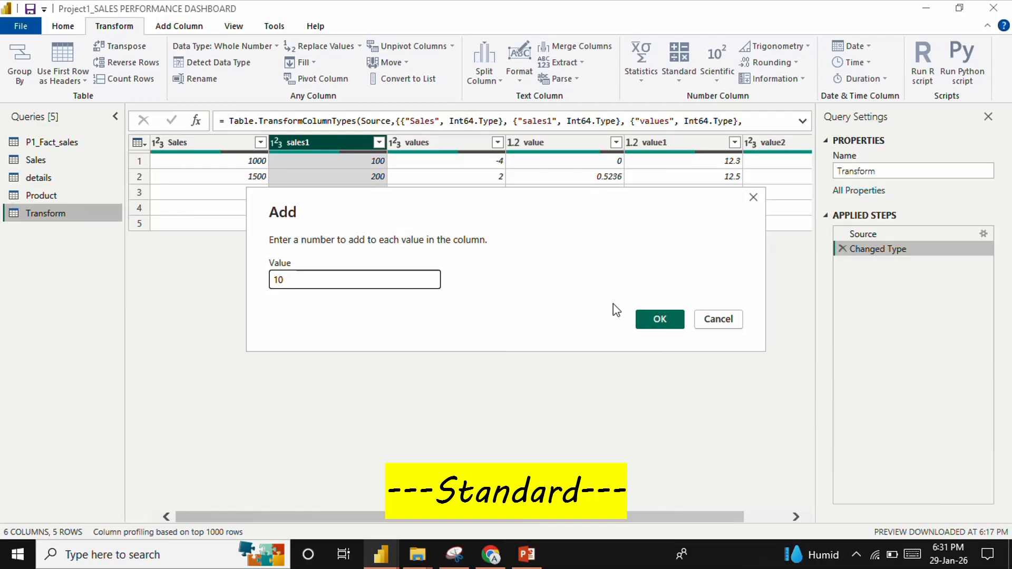
{"action": "left_click", "coordinate": [648, 319]}
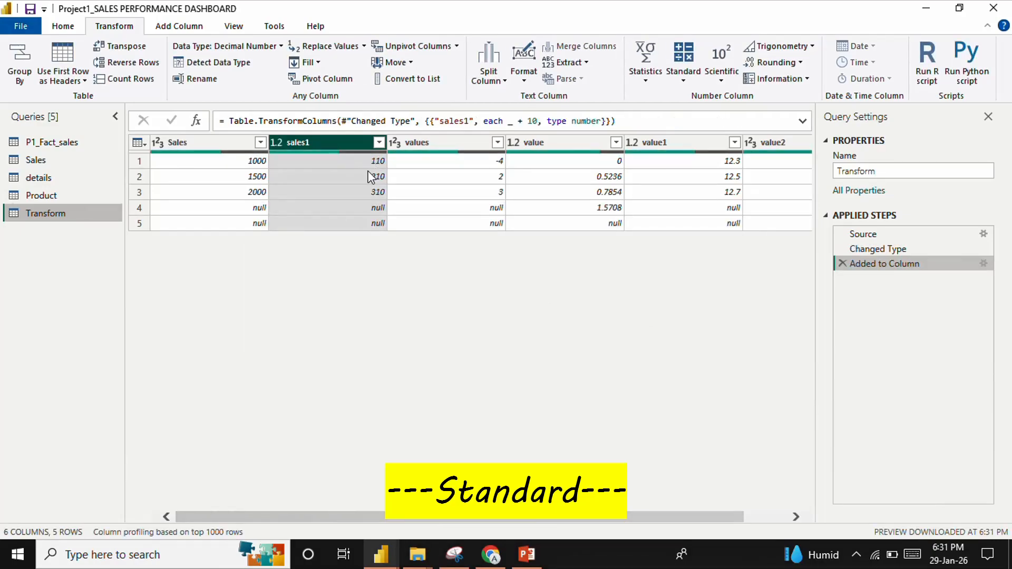
{"action": "left_click", "coordinate": [842, 263]}
Multiply each value in the sales1 column by 2, then remove the multiplication from the applied steps
{"action": "left_click", "coordinate": [675, 81]}
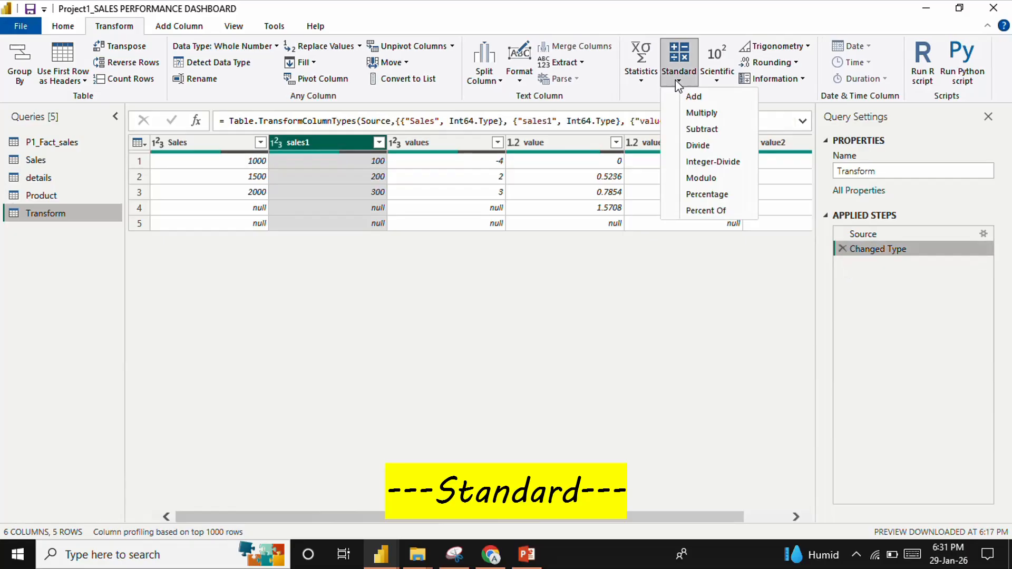
{"action": "left_click", "coordinate": [692, 115]}
{"action": "type", "text": "2"}
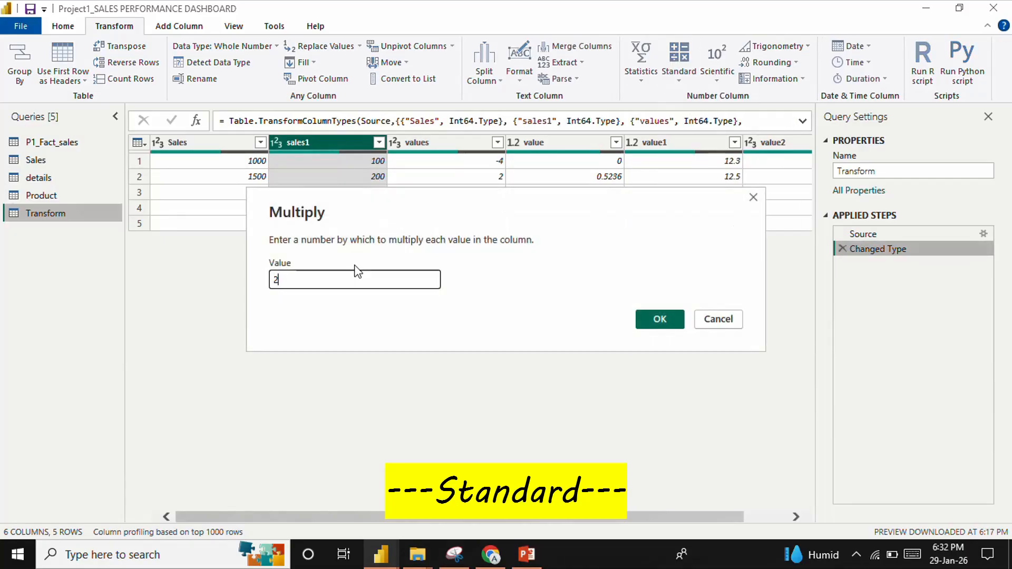
{"action": "left_click", "coordinate": [660, 319]}
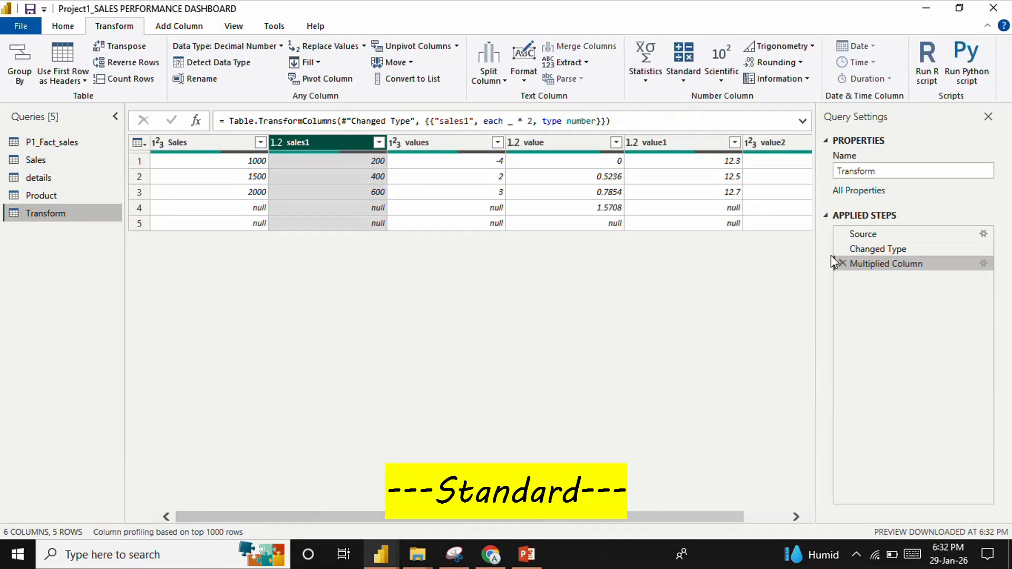
{"action": "left_click", "coordinate": [843, 263]}
Subtract 50 from each value in the sales1 column, then delete the subtraction from the applied steps
{"action": "left_click", "coordinate": [685, 77]}
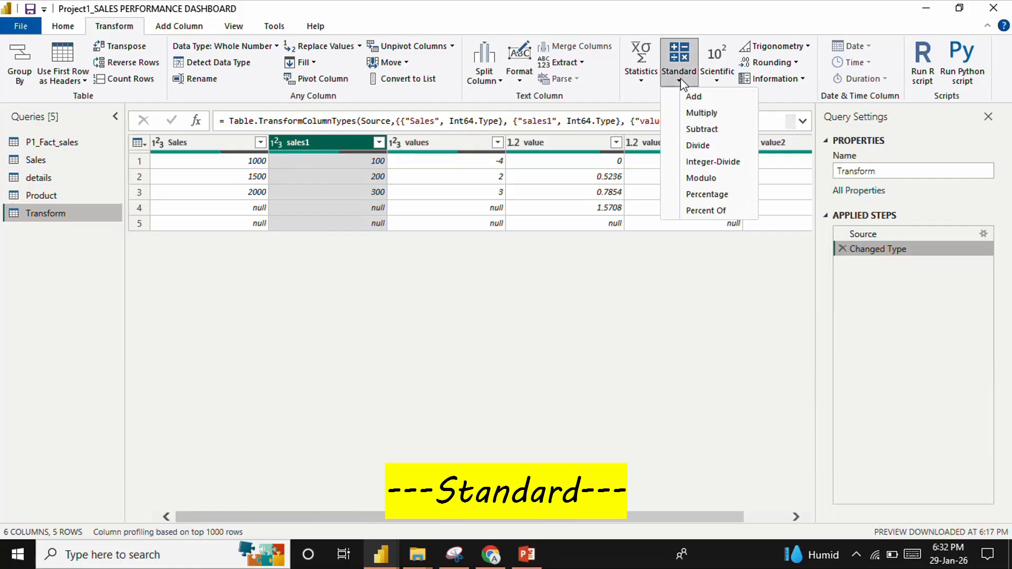
{"action": "left_click", "coordinate": [695, 128]}
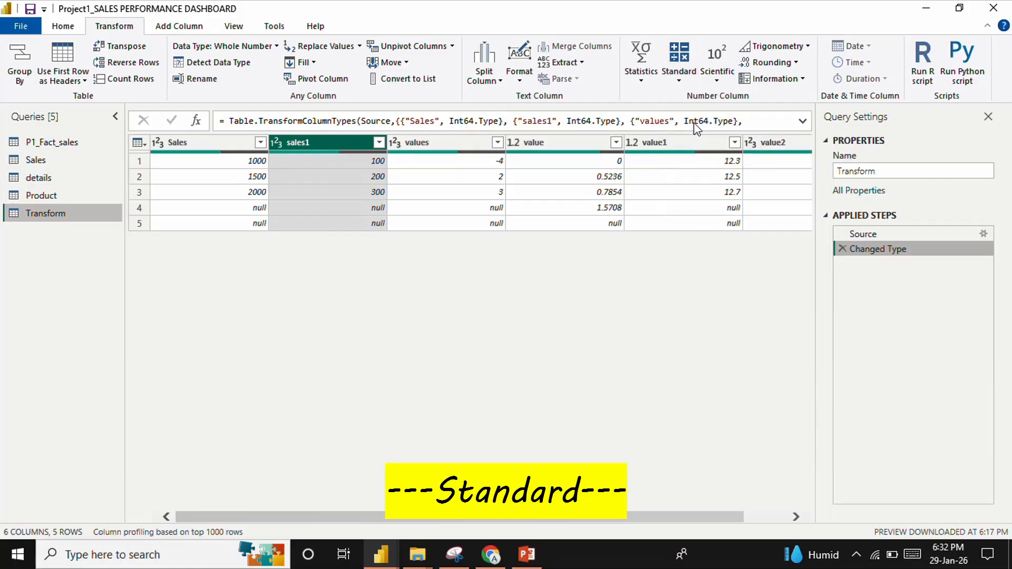
{"action": "type", "text": "50"}
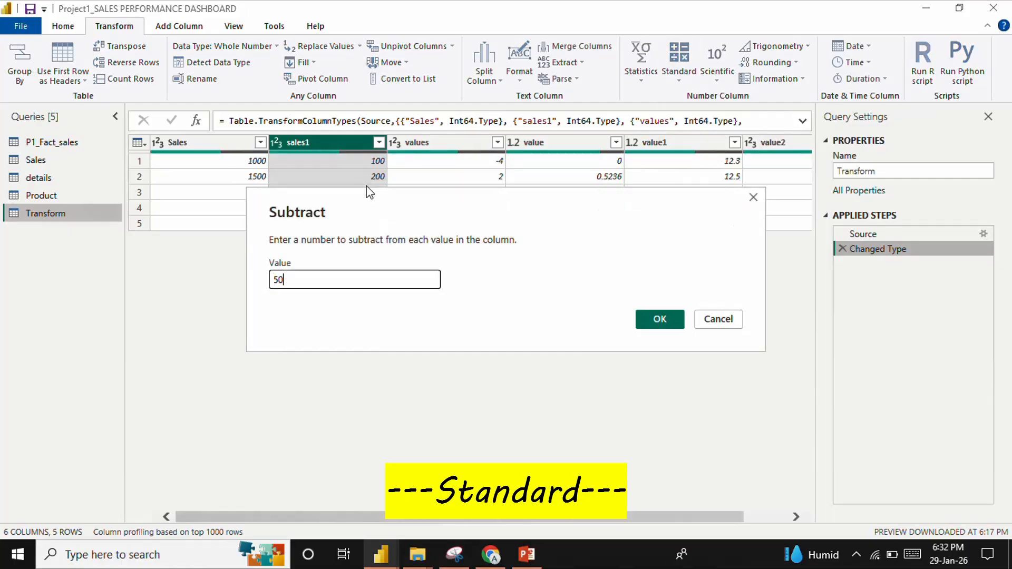
{"action": "left_click", "coordinate": [679, 320]}
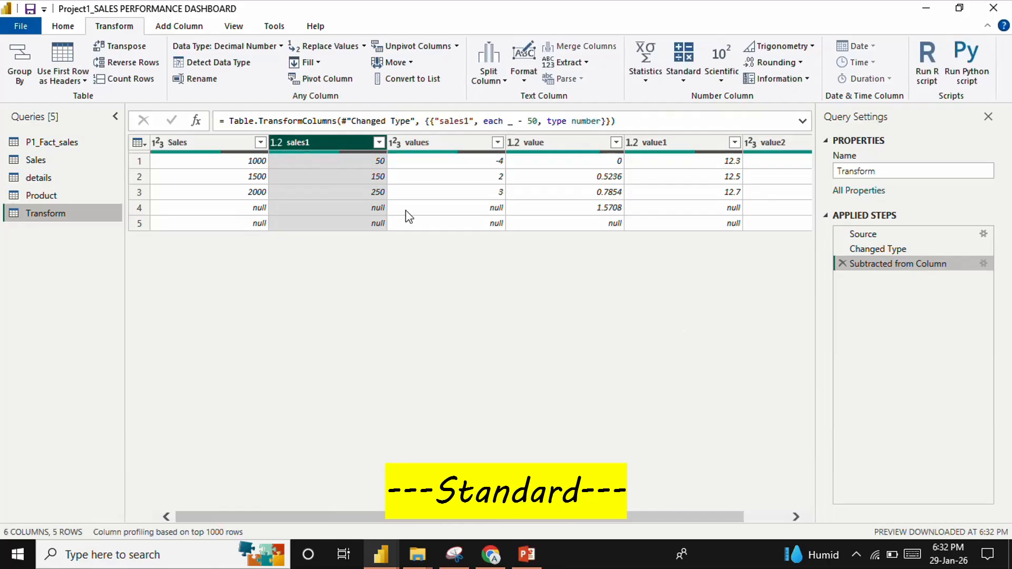
{"action": "left_click", "coordinate": [842, 263]}
Divide each value in the sales1 column by 10, then remove the division from the applied steps
{"action": "left_click", "coordinate": [686, 78]}
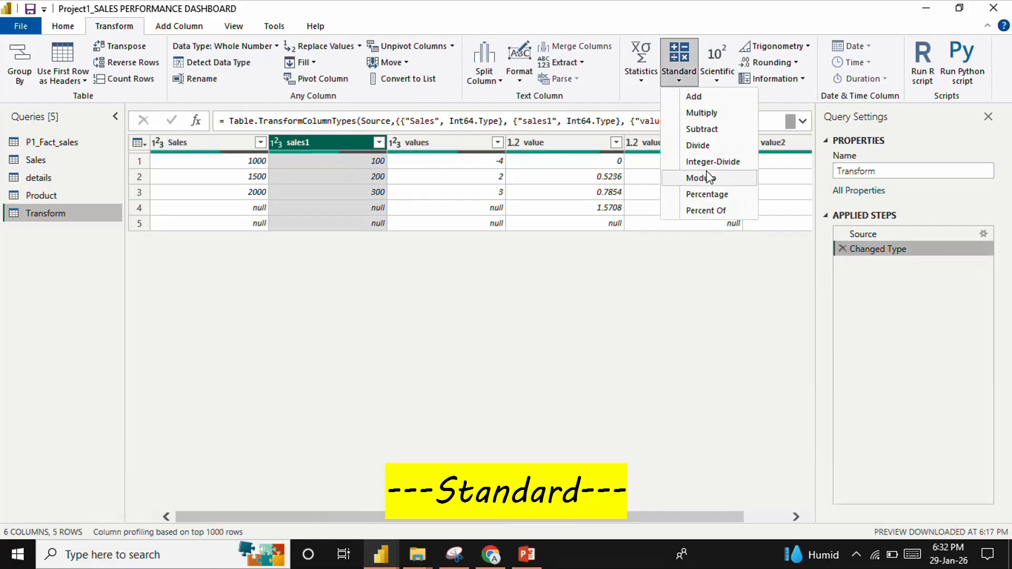
{"action": "left_click", "coordinate": [703, 152]}
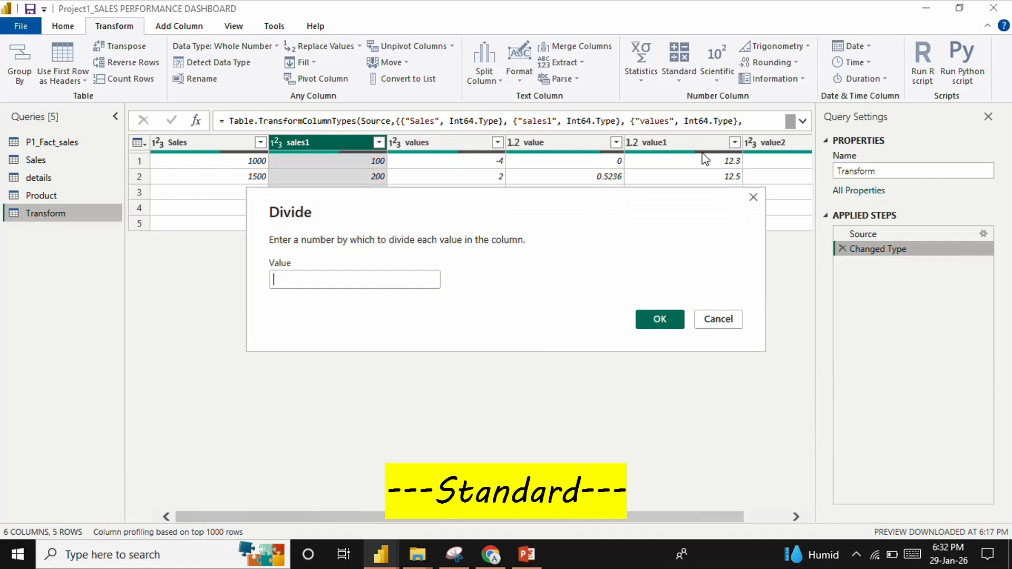
{"action": "type", "text": "10"}
{"action": "key", "text": "Return"}
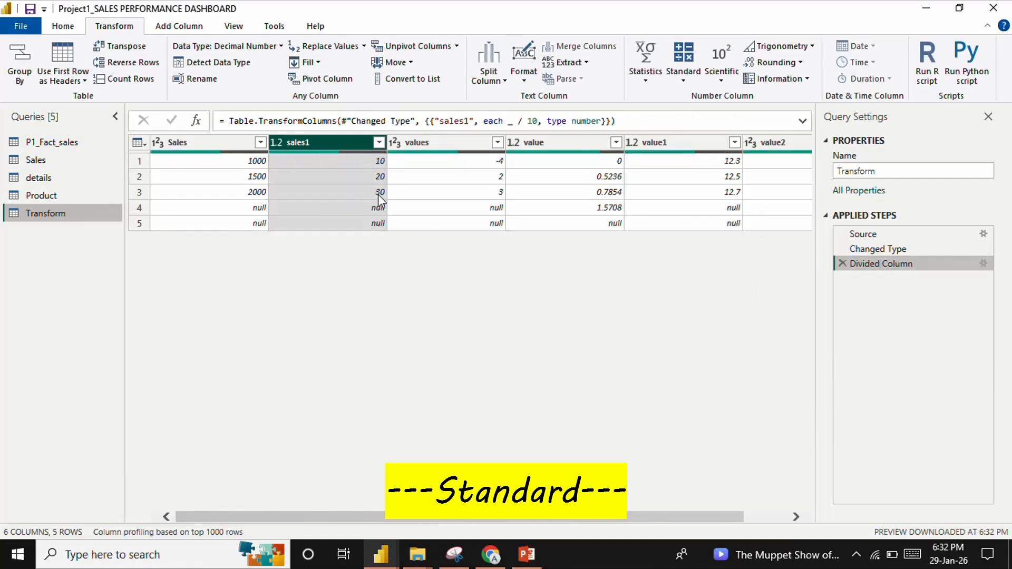
{"action": "left_click", "coordinate": [841, 263]}
Divide each value in the sales1 column by 6, then remove the division from the applied steps
{"action": "left_click", "coordinate": [675, 81]}
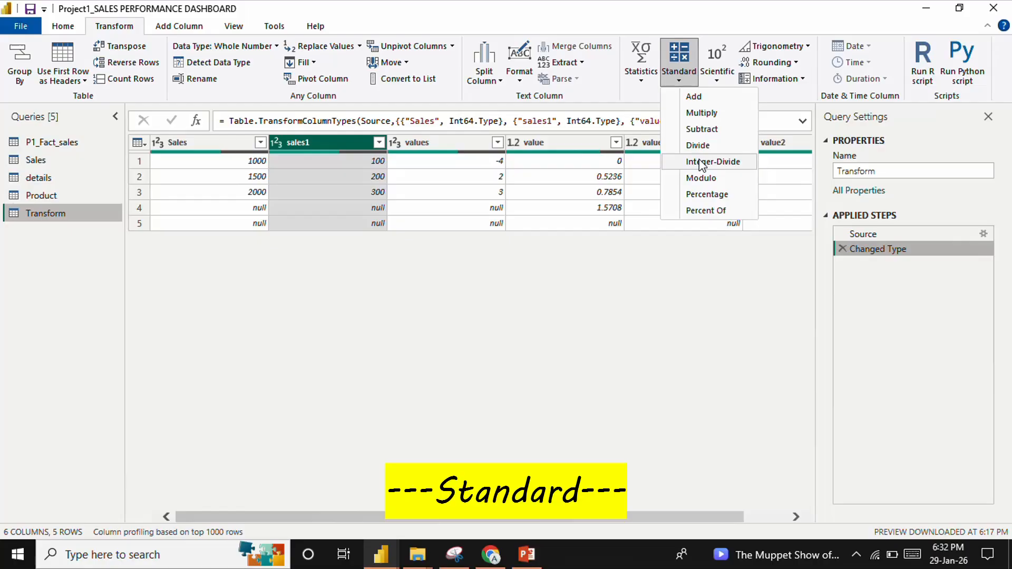
{"action": "left_click", "coordinate": [698, 145]}
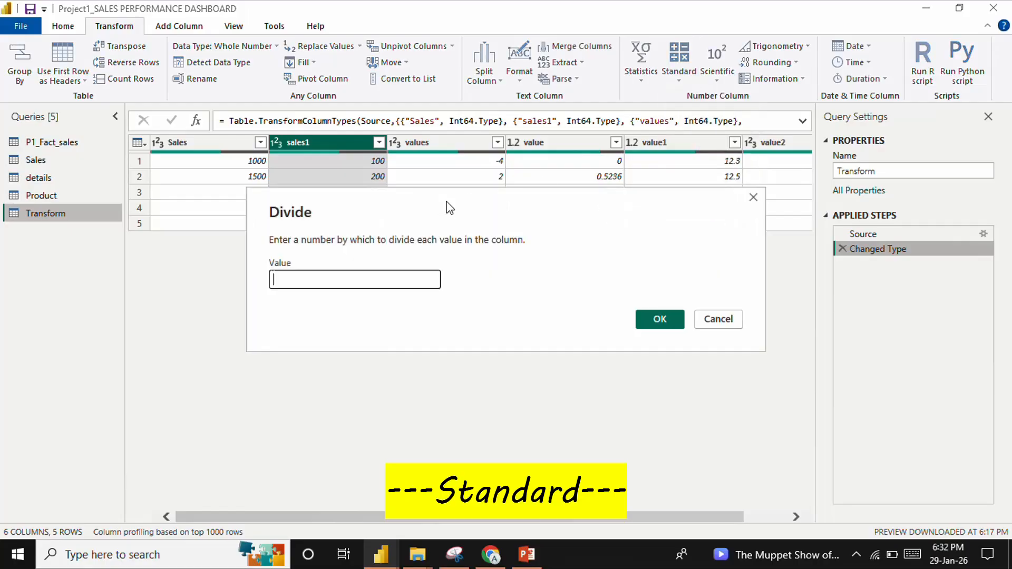
{"action": "type", "text": "6"}
{"action": "key", "text": "Return"}
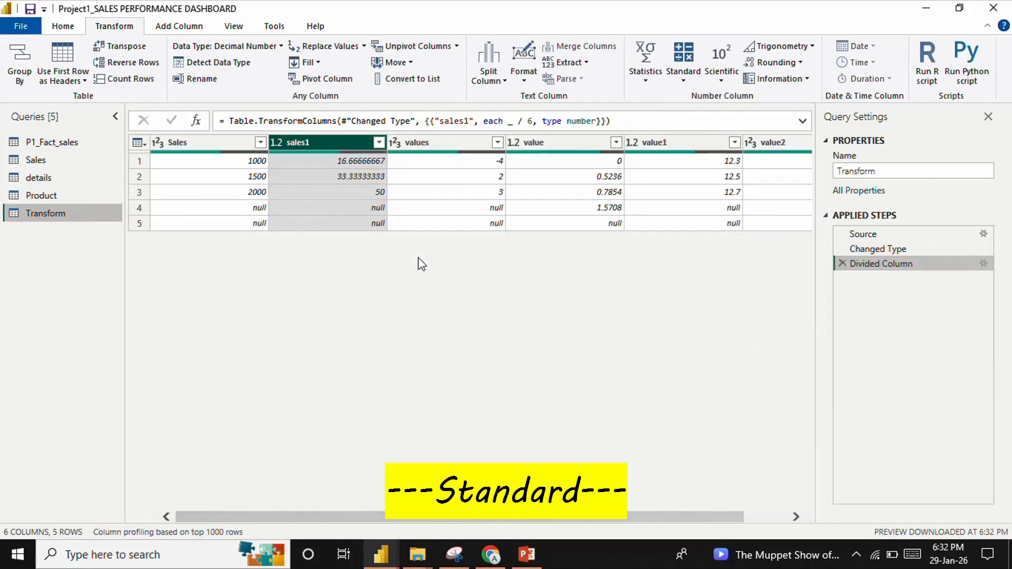
{"action": "left_click", "coordinate": [847, 265]}
Integer-divide each value in the sales1 column by 6, then remove that operation from the applied steps
{"action": "left_click", "coordinate": [679, 59]}
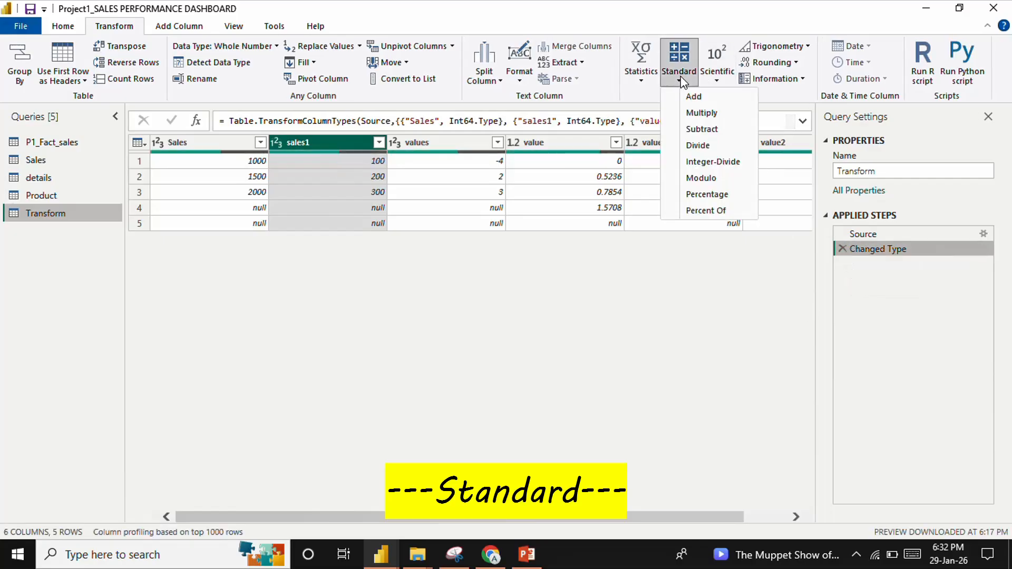
{"action": "left_click", "coordinate": [697, 162]}
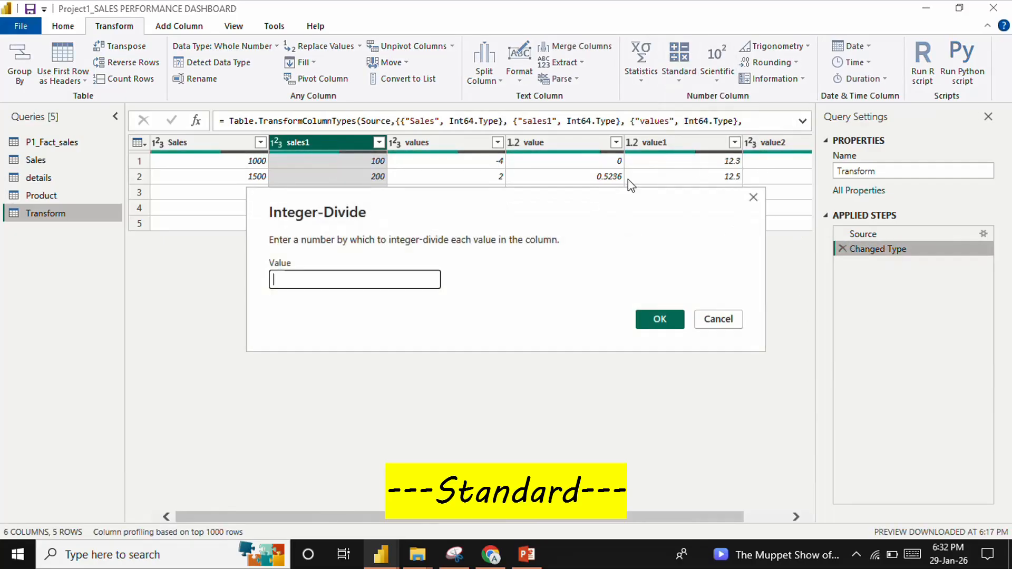
{"action": "type", "text": "6"}
{"action": "key", "text": "Return"}
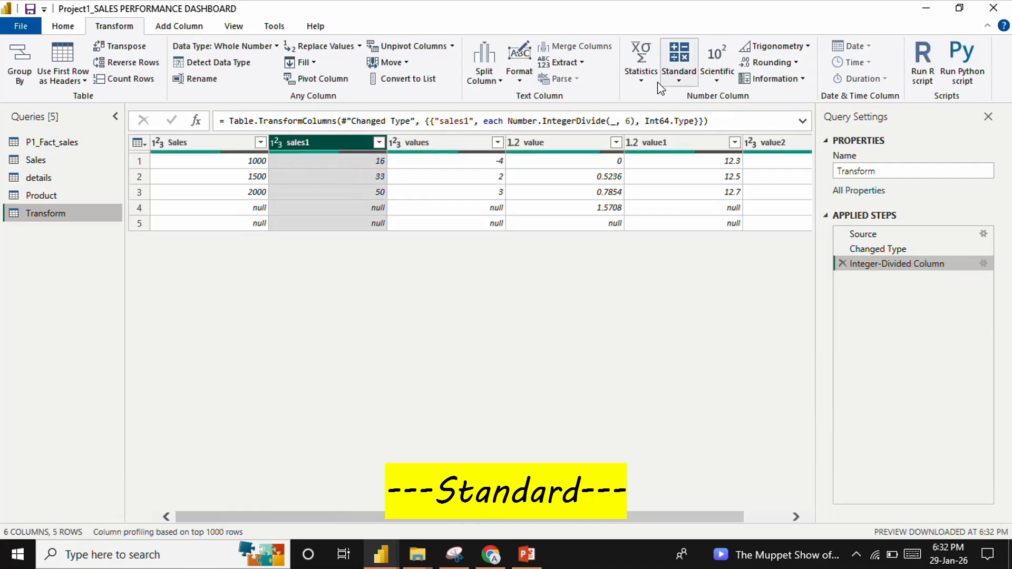
{"action": "left_click", "coordinate": [843, 264]}
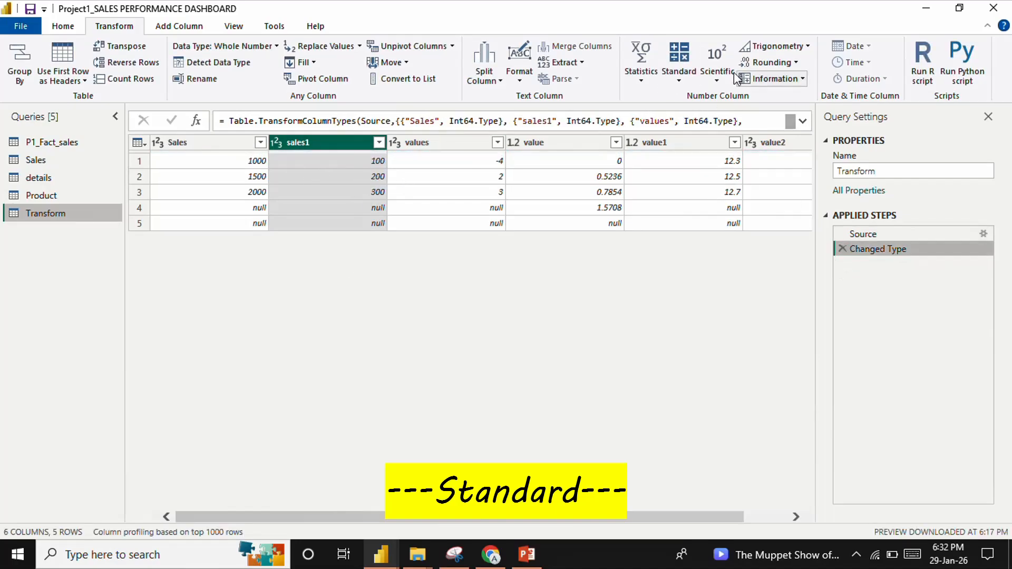
Apply Modulo with a value of 6 to the sales1 column, then remove the modulo from the applied steps
{"action": "left_click", "coordinate": [677, 80]}
{"action": "left_click", "coordinate": [674, 81]}
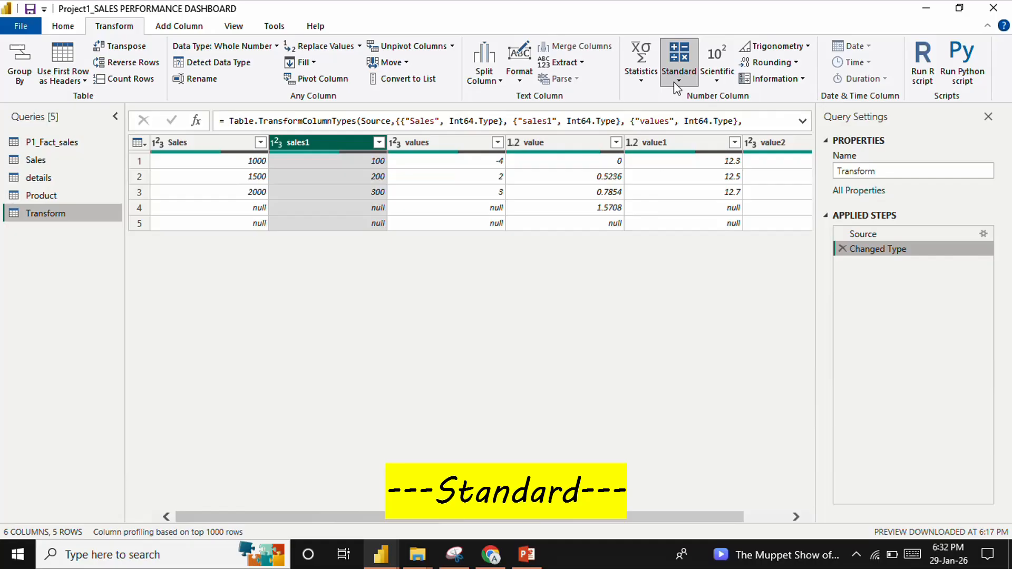
{"action": "left_click", "coordinate": [674, 81]}
{"action": "left_click", "coordinate": [695, 191]}
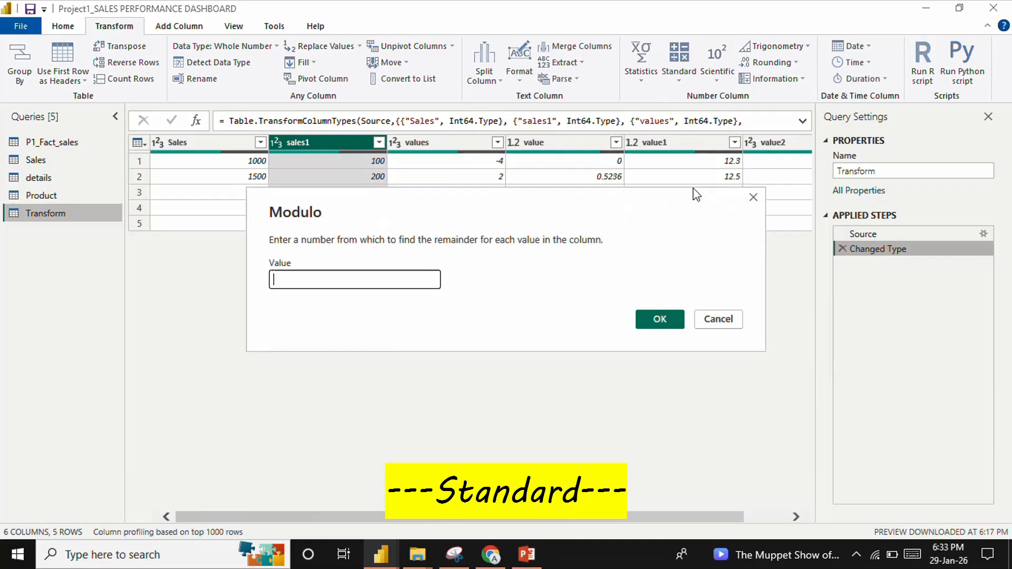
{"action": "type", "text": "6"}
{"action": "key", "text": "Return"}
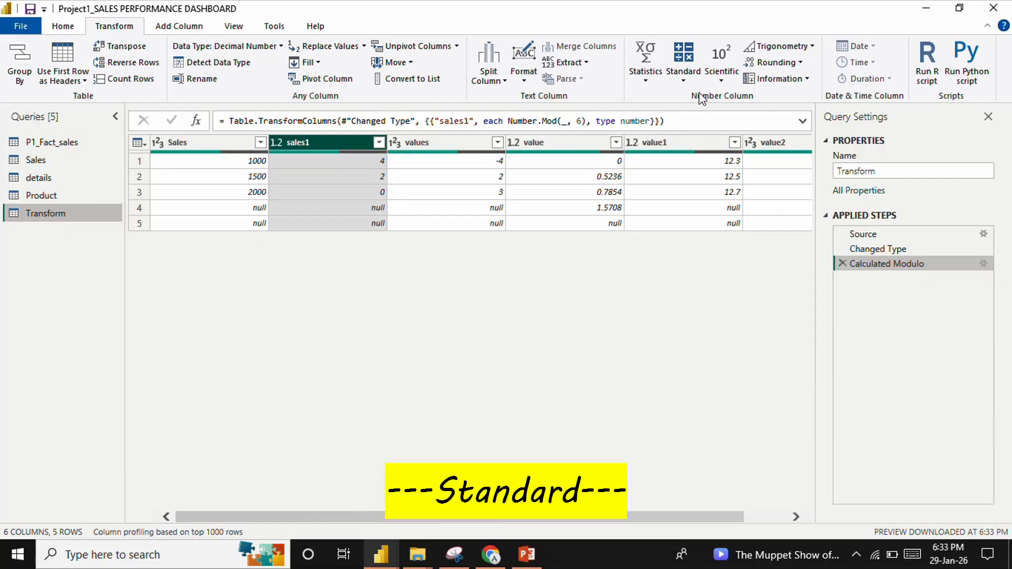
{"action": "left_click", "coordinate": [843, 263]}
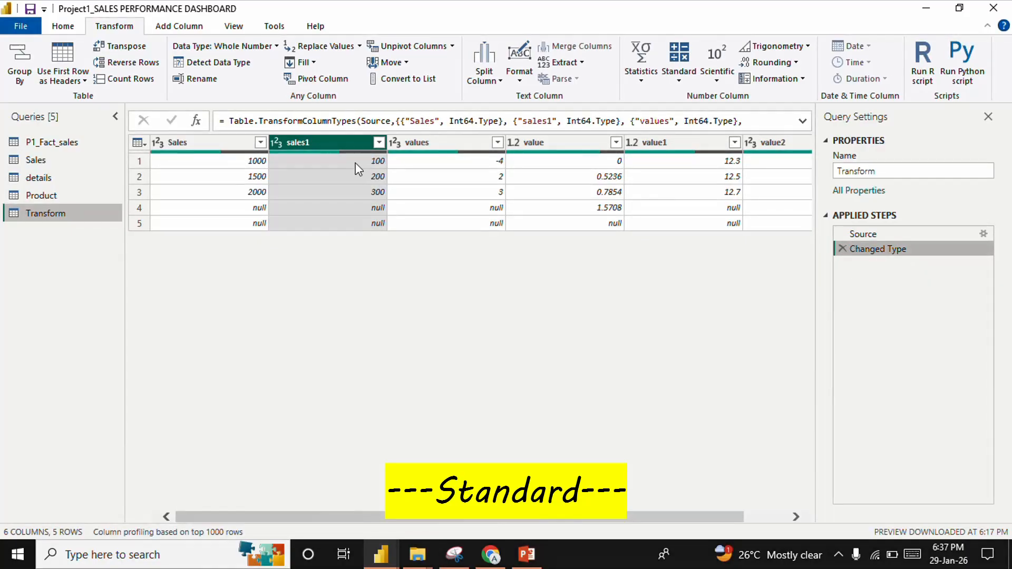
Apply the standard Percentage calculation to the sales1 column with a value of 100
{"action": "left_click", "coordinate": [680, 79]}
{"action": "left_click", "coordinate": [706, 194]}
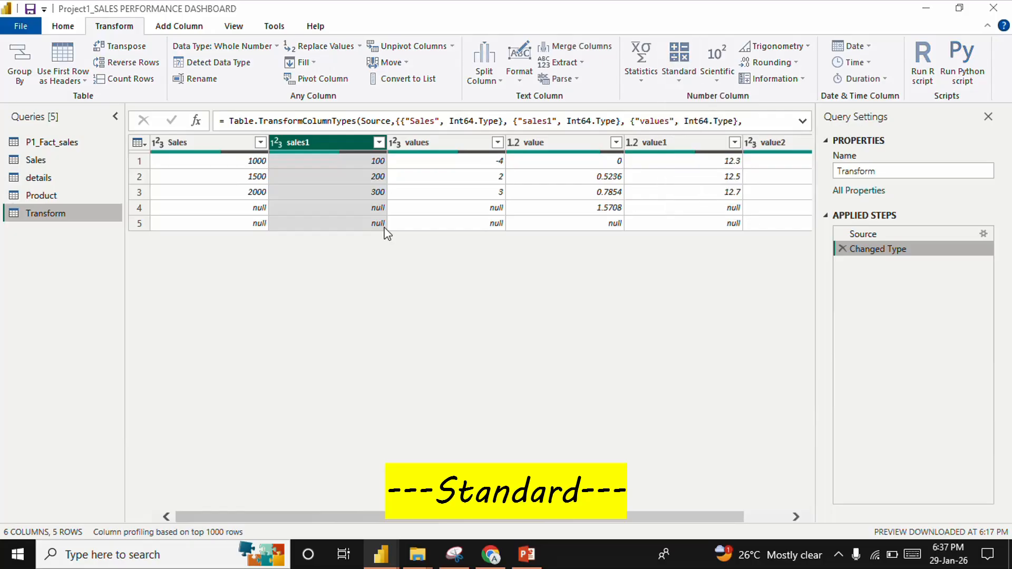
{"action": "type", "text": "100"}
{"action": "key", "text": "Return"}
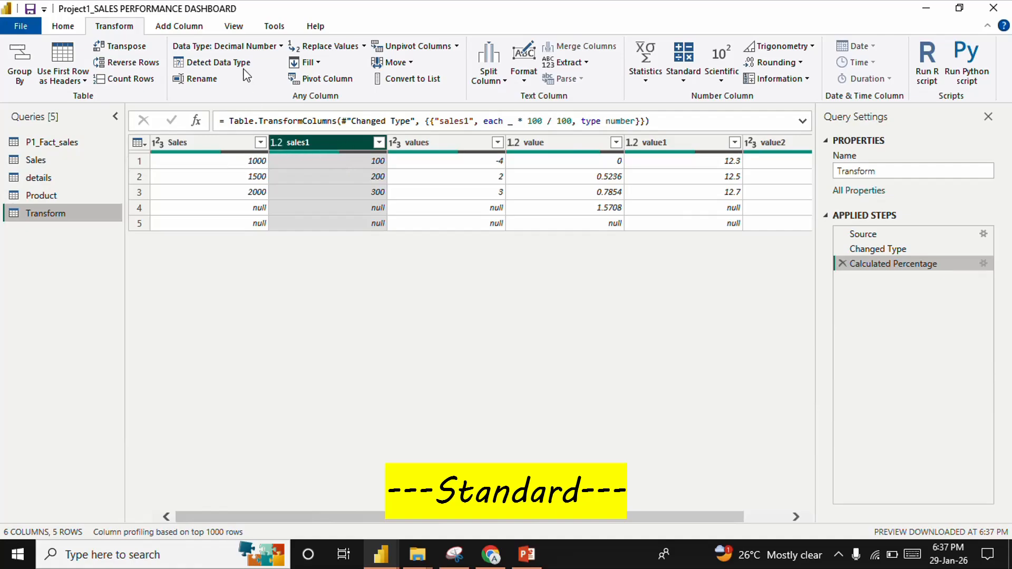
Change the sales1 data type to Percentage, then remove both the type change and the percentage calculation from the applied steps
{"action": "left_click", "coordinate": [246, 47]}
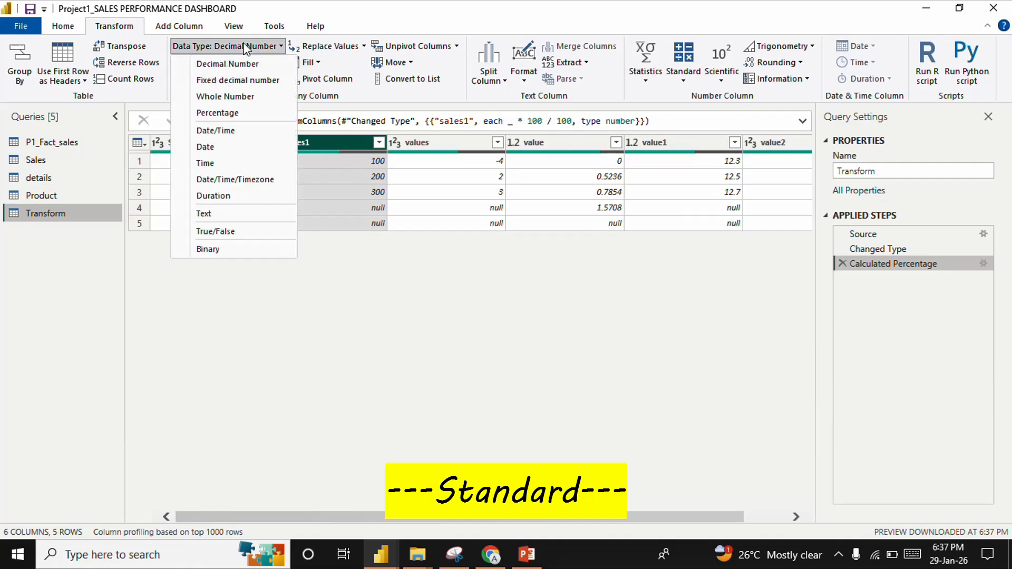
{"action": "left_click", "coordinate": [221, 113]}
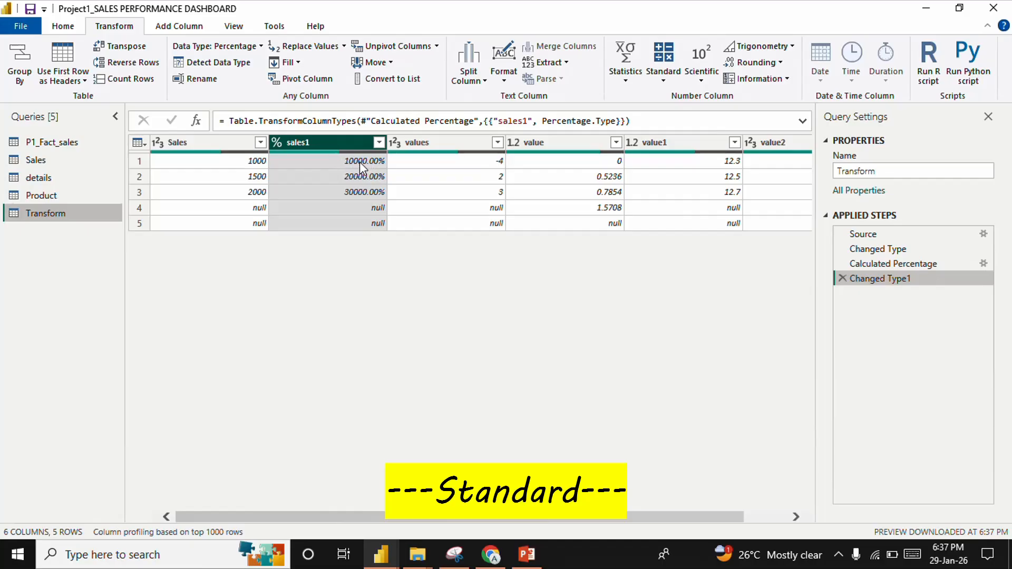
{"action": "left_click", "coordinate": [842, 279]}
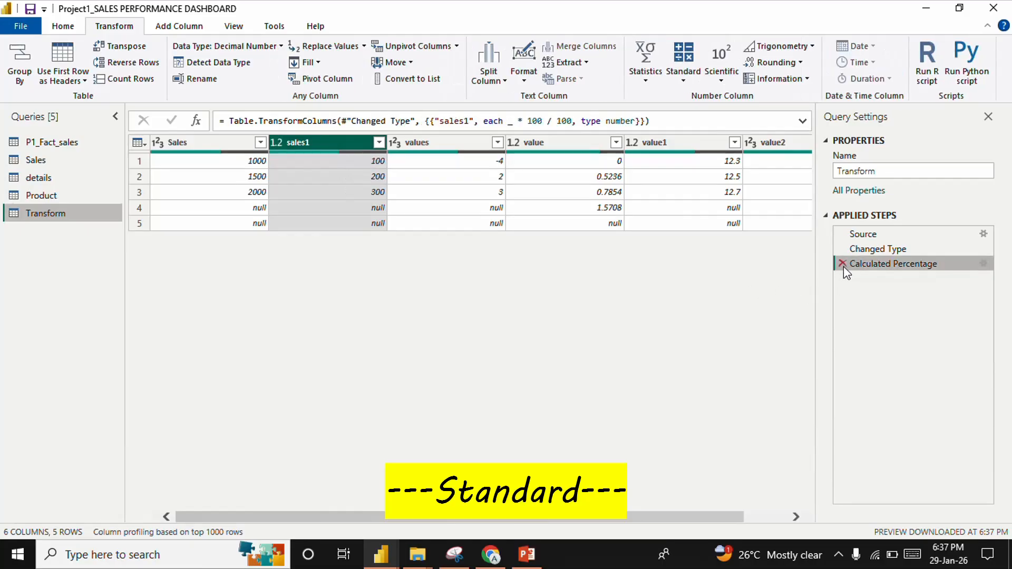
{"action": "left_click", "coordinate": [843, 265]}
Apply the Percent Of calculation to the sales1 column with a value of 1000
{"action": "left_click", "coordinate": [683, 78]}
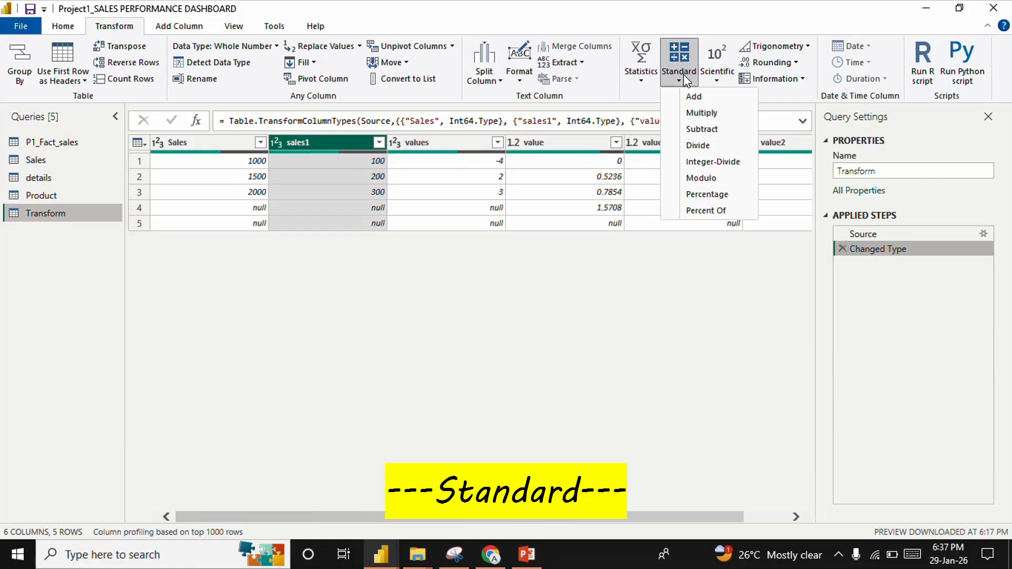
{"action": "left_click", "coordinate": [711, 210]}
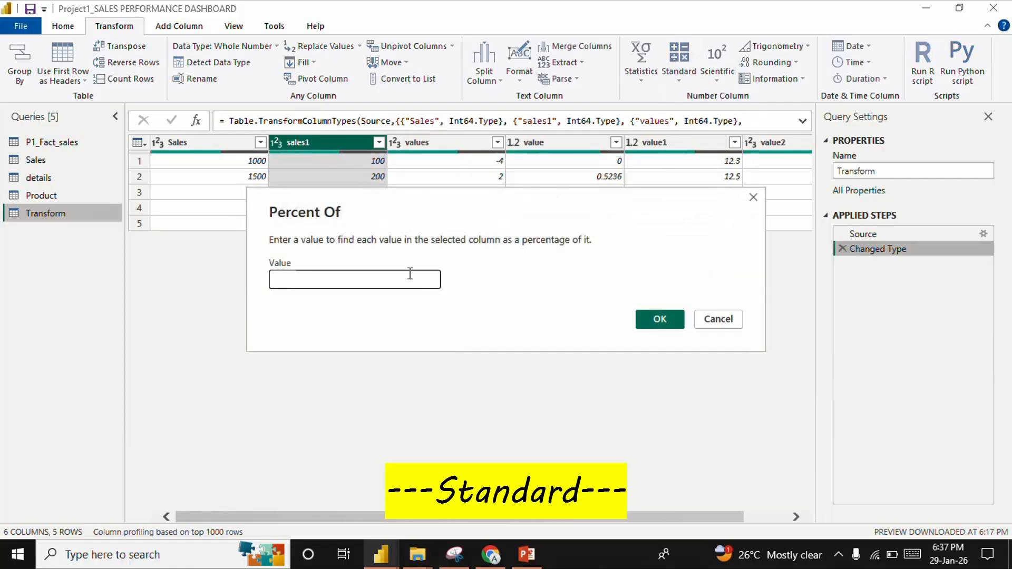
{"action": "type", "text": "1000"}
{"action": "left_click", "coordinate": [653, 319]}
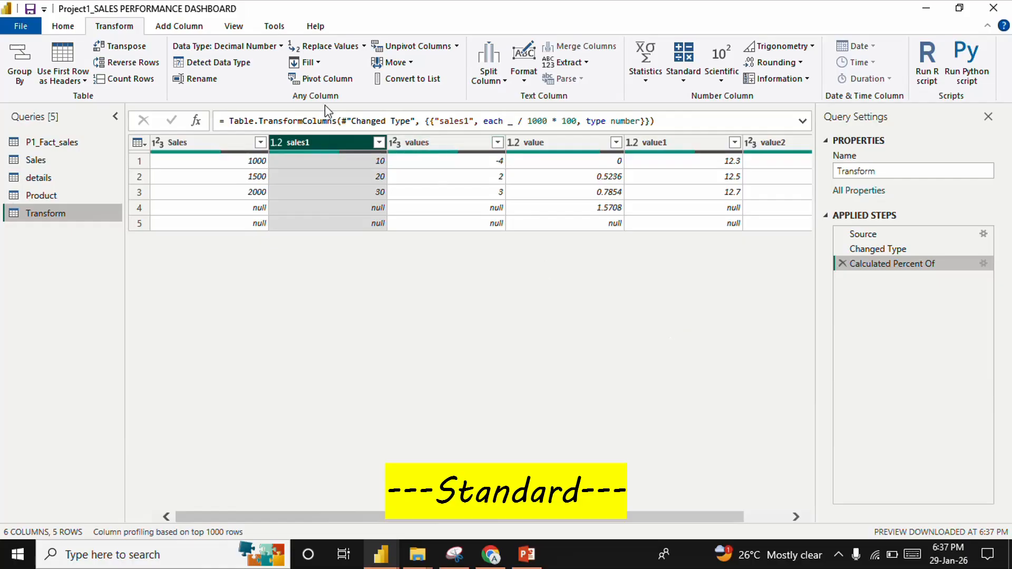
Change the data type of the percent-of results in sales1 to Percentage, then remove that type change
{"action": "left_click", "coordinate": [238, 48]}
{"action": "left_click", "coordinate": [235, 114]}
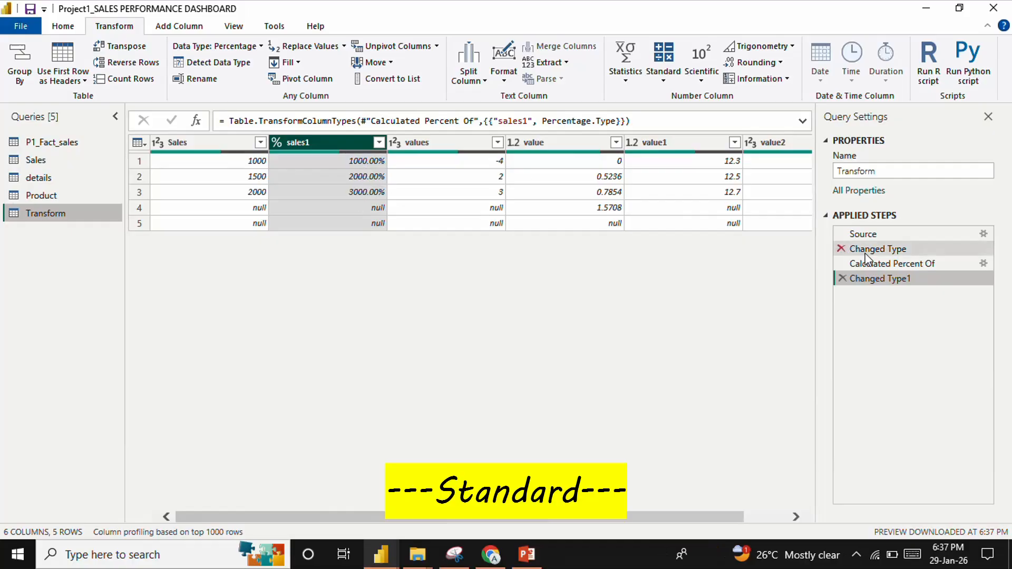
{"action": "left_click", "coordinate": [842, 278]}
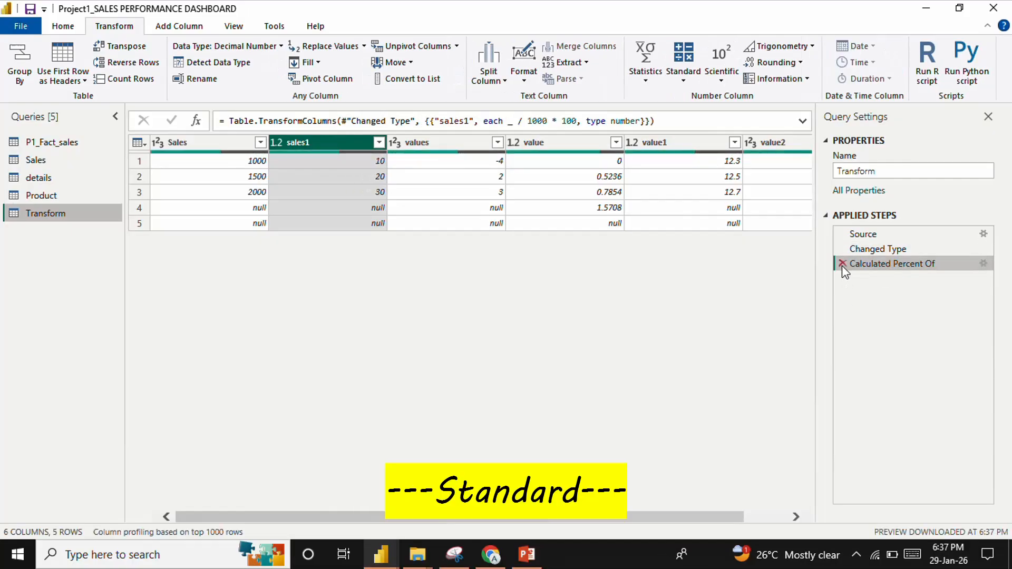
Remove the Percent Of calculation from the applied steps, then apply the scientific Absolute Value calculation to the values column
{"action": "left_click", "coordinate": [843, 263]}
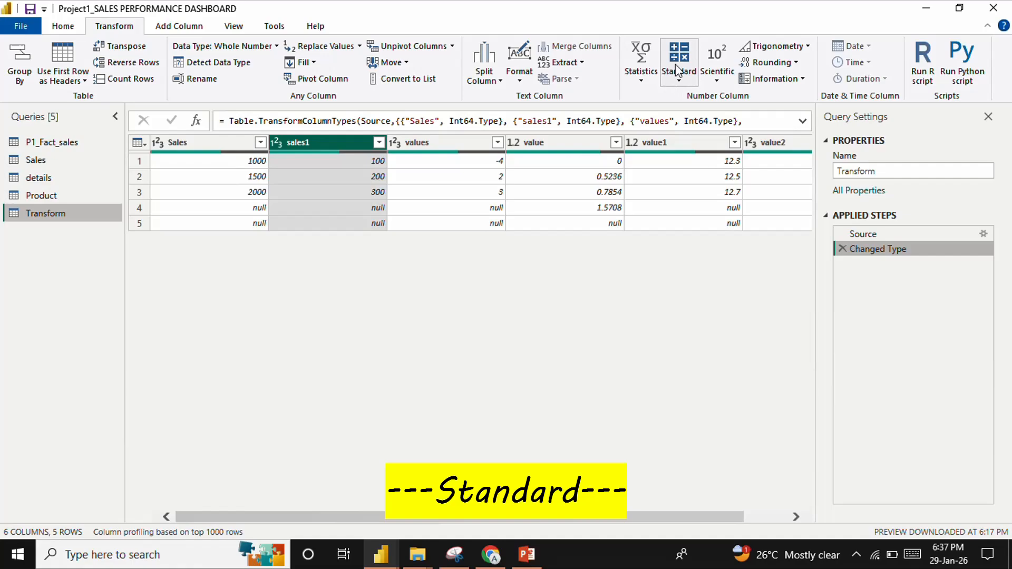
{"action": "left_click", "coordinate": [457, 148]}
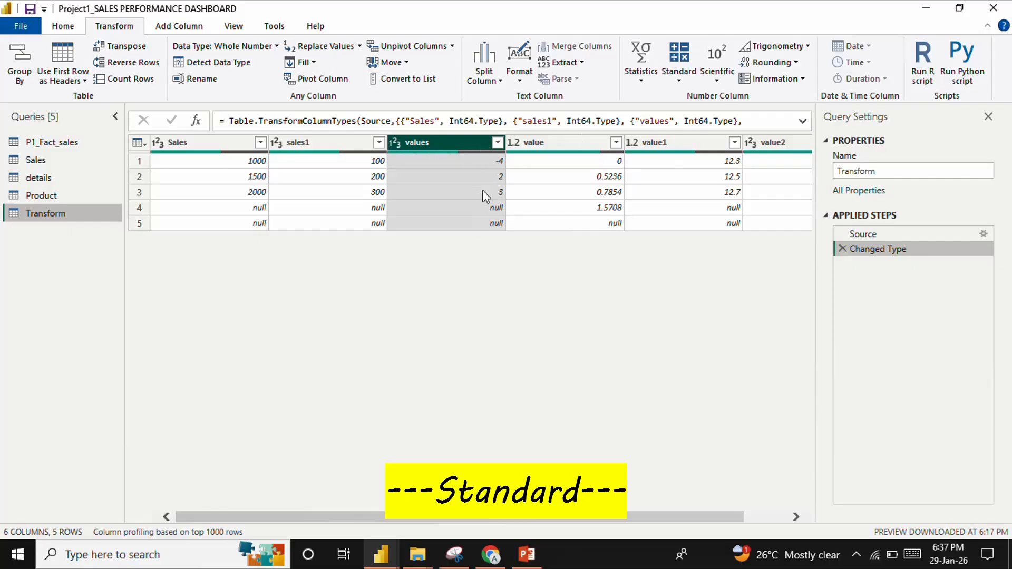
{"action": "left_click", "coordinate": [710, 87]}
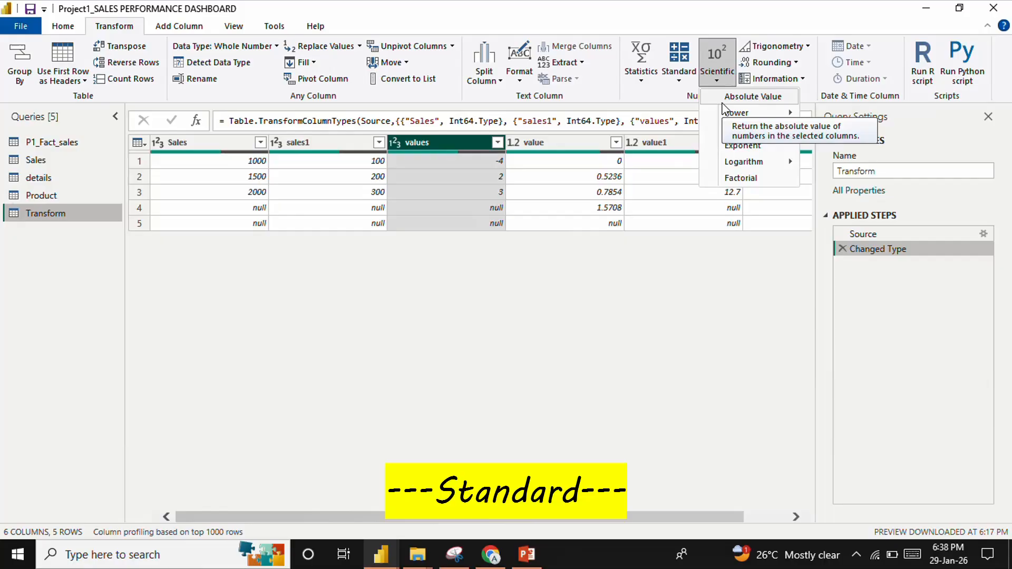
{"action": "left_click", "coordinate": [726, 99]}
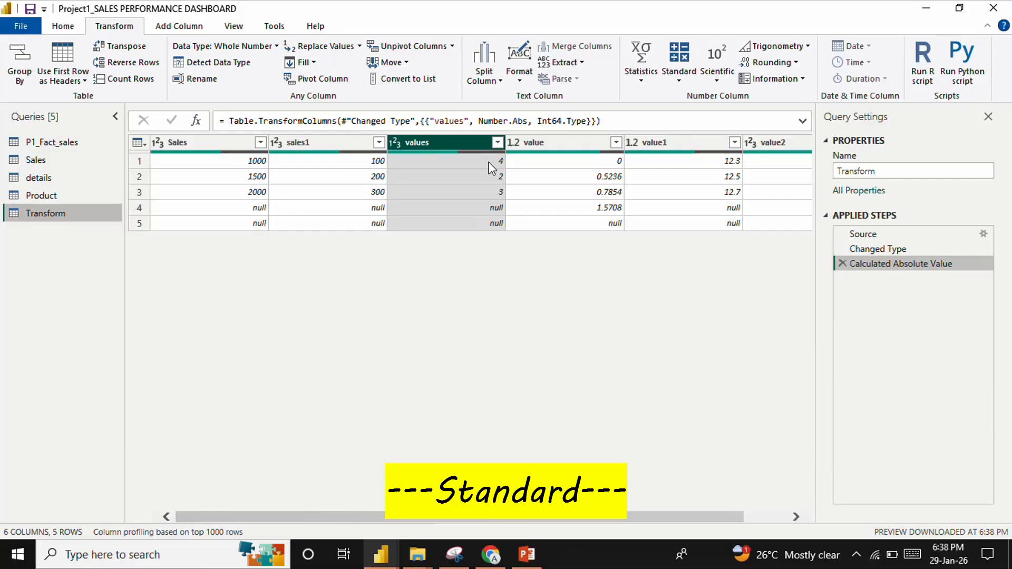
Show the Scientific functions slide in the PowerPoint slide show, then return to Power Query and remove the absolute value calculation
{"action": "left_click", "coordinate": [525, 559]}
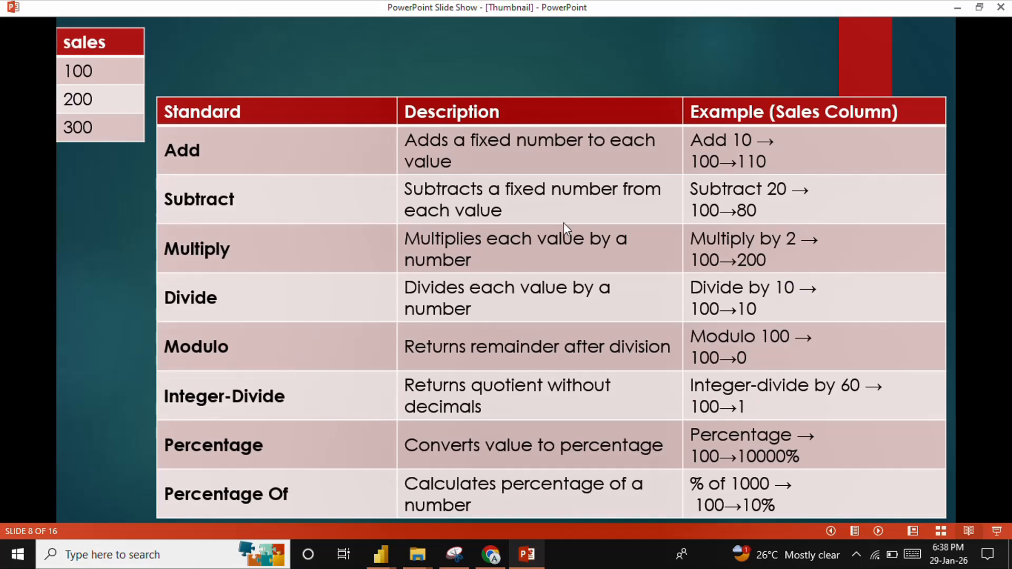
{"action": "left_click", "coordinate": [322, 190]}
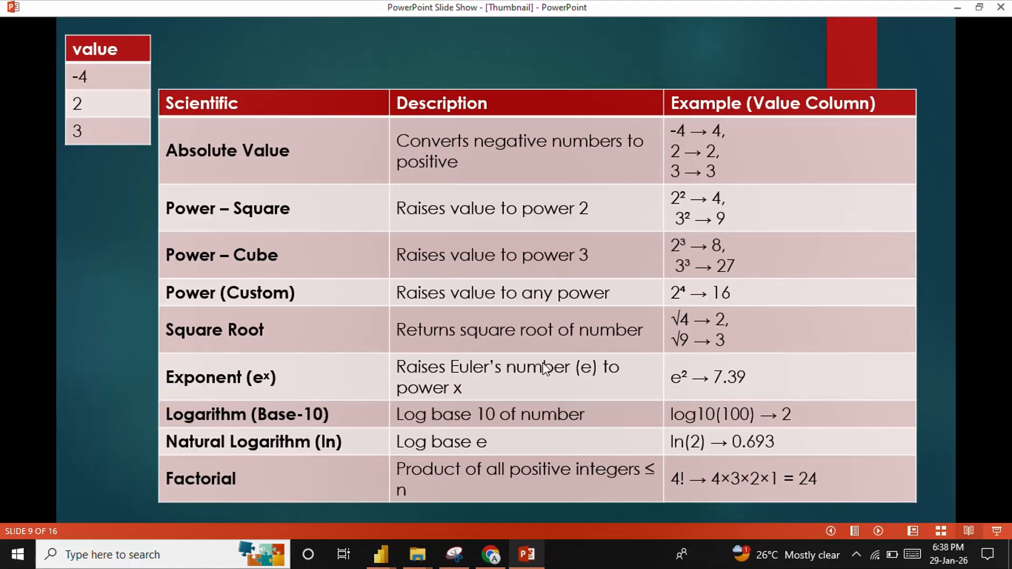
{"action": "left_click", "coordinate": [531, 559]}
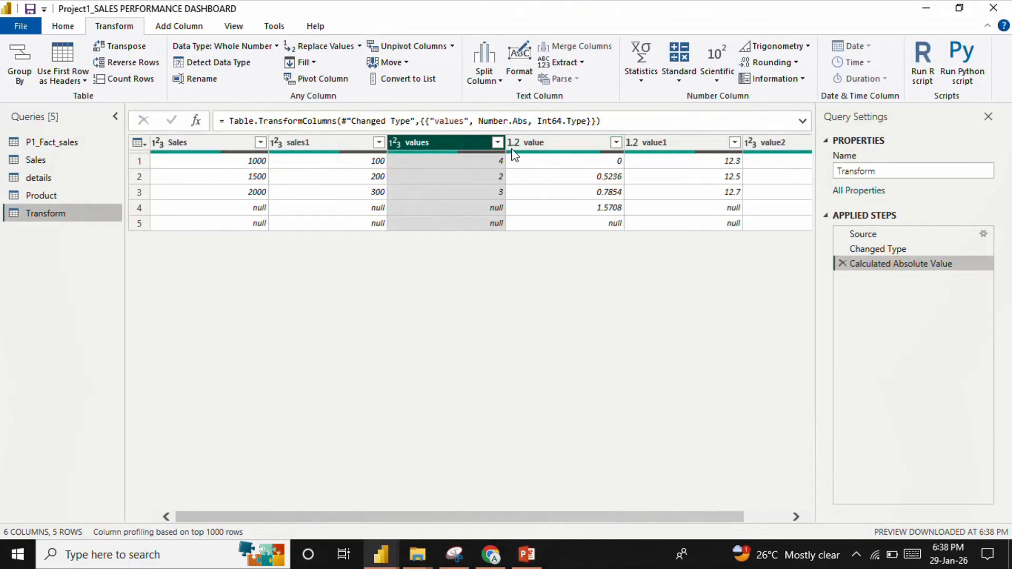
{"action": "left_click", "coordinate": [842, 264]}
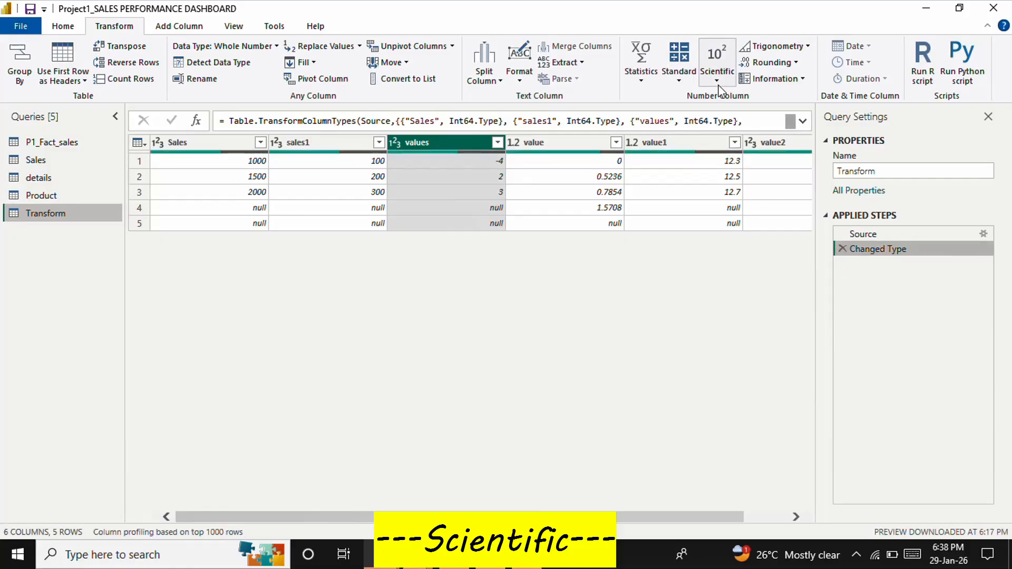
Square the values column with the scientific Power calculation, inspect its second row, then remove the calculation
{"action": "left_click", "coordinate": [718, 83]}
{"action": "mouse_move", "coordinate": [732, 115]}
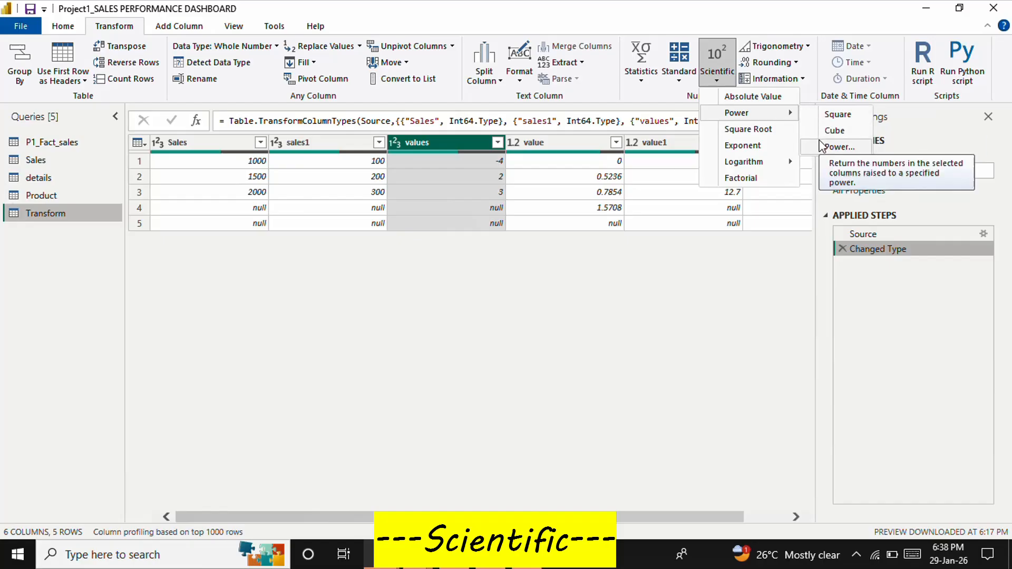
{"action": "left_click", "coordinate": [838, 114]}
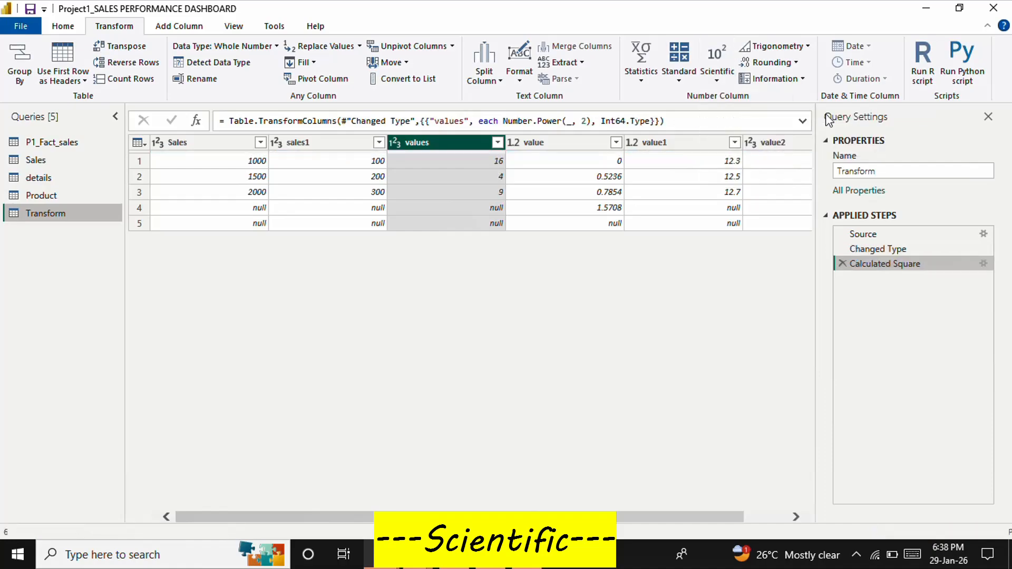
{"action": "left_click", "coordinate": [482, 181]}
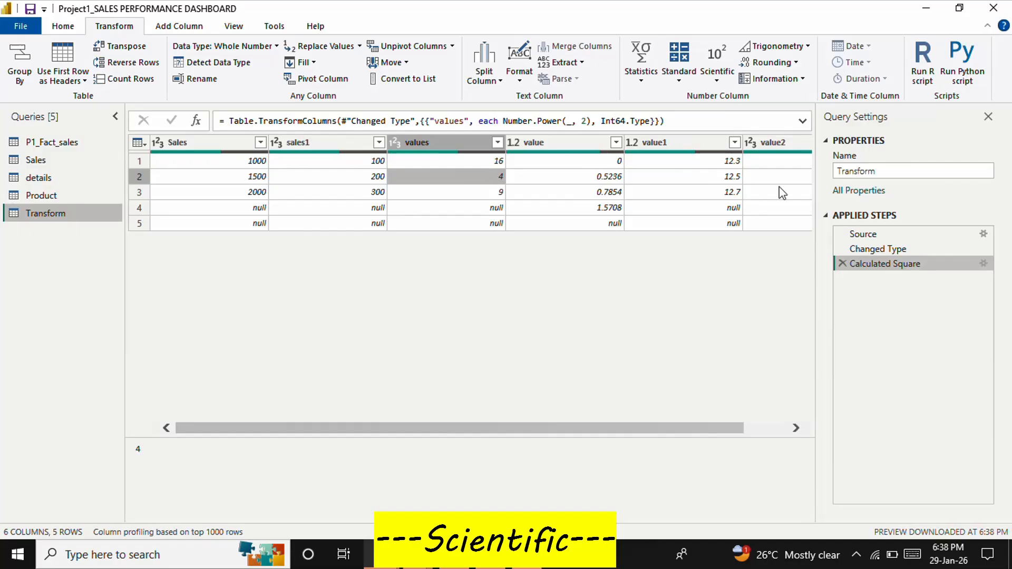
{"action": "left_click", "coordinate": [843, 261]}
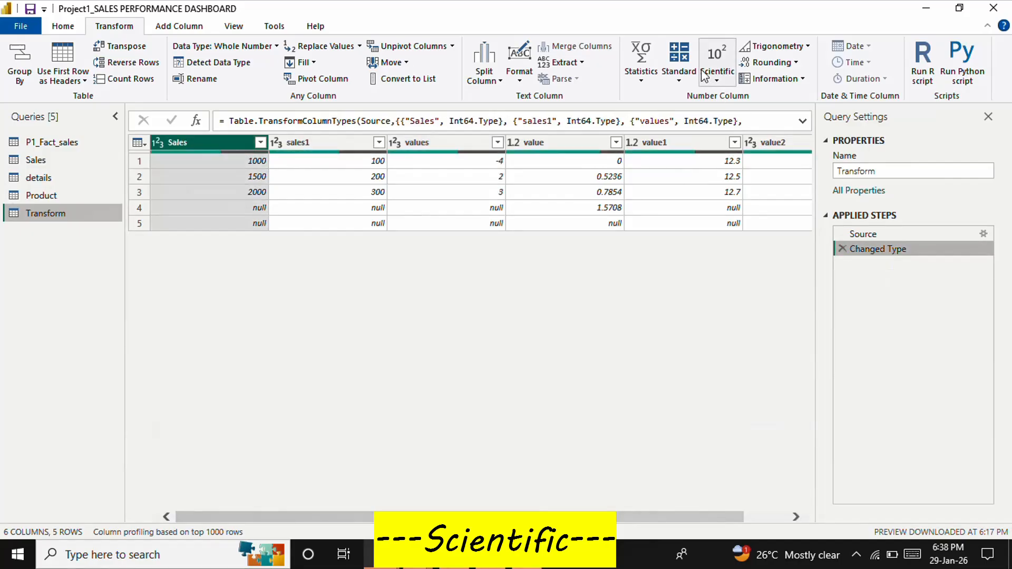
Apply the scientific Cube calculation to the values column, then remove it from the applied steps
{"action": "left_click", "coordinate": [456, 141]}
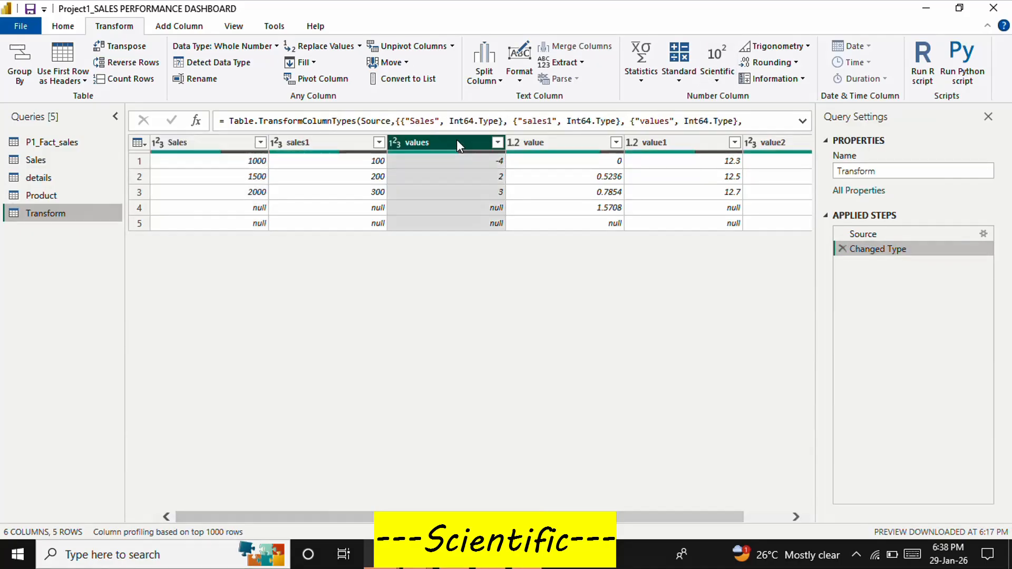
{"action": "left_click", "coordinate": [717, 74]}
{"action": "mouse_move", "coordinate": [755, 117]}
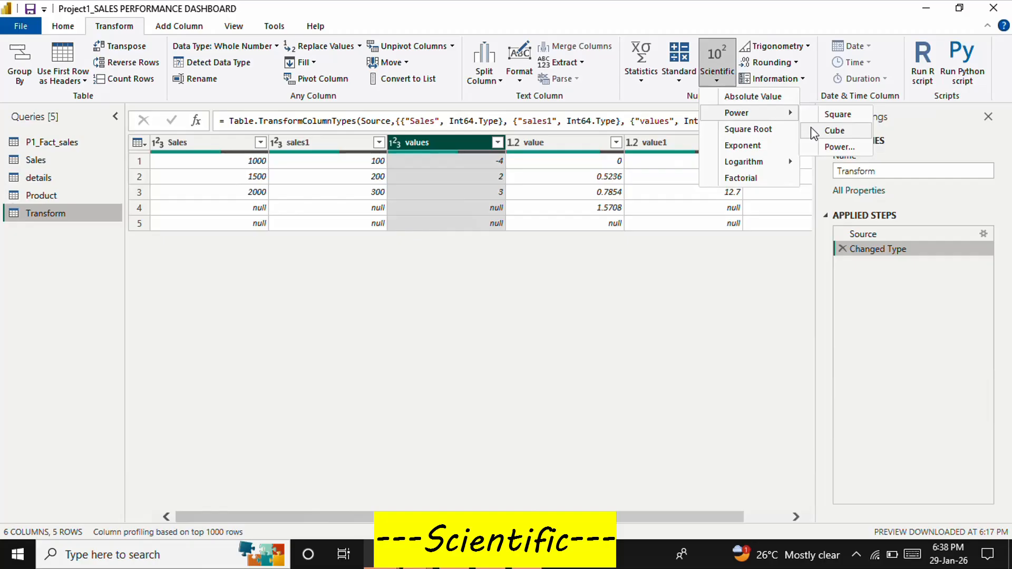
{"action": "left_click", "coordinate": [815, 129]}
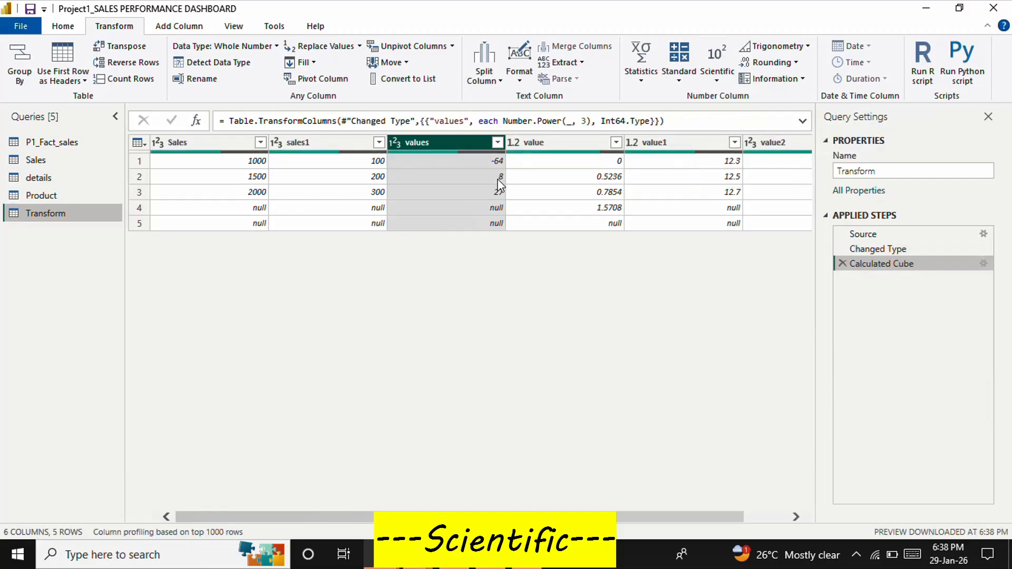
{"action": "left_click", "coordinate": [842, 264]}
Raise the values column to a custom power of 5, then remove that calculation from the applied steps
{"action": "left_click", "coordinate": [717, 74]}
{"action": "mouse_move", "coordinate": [770, 112]}
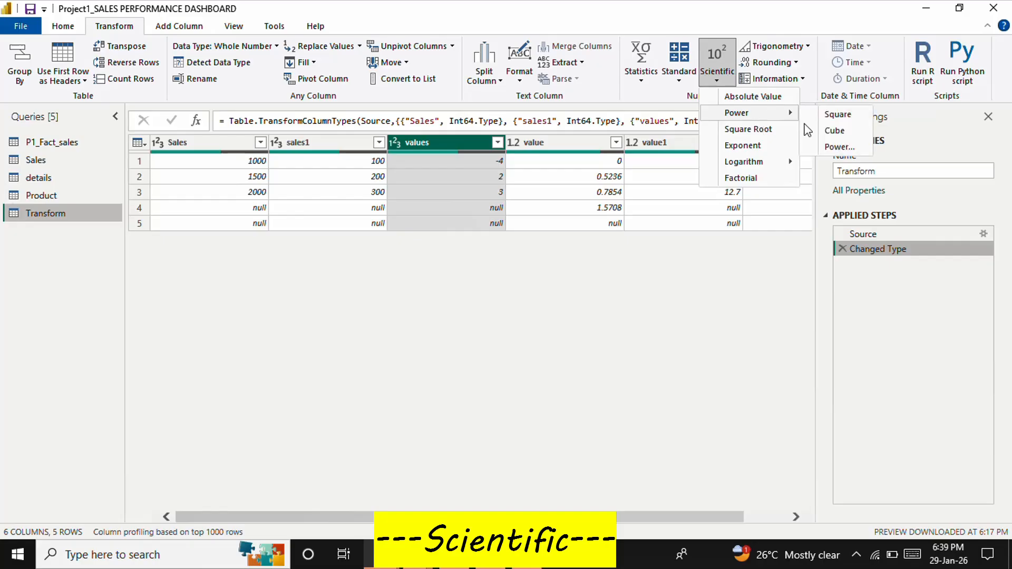
{"action": "left_click", "coordinate": [836, 144]}
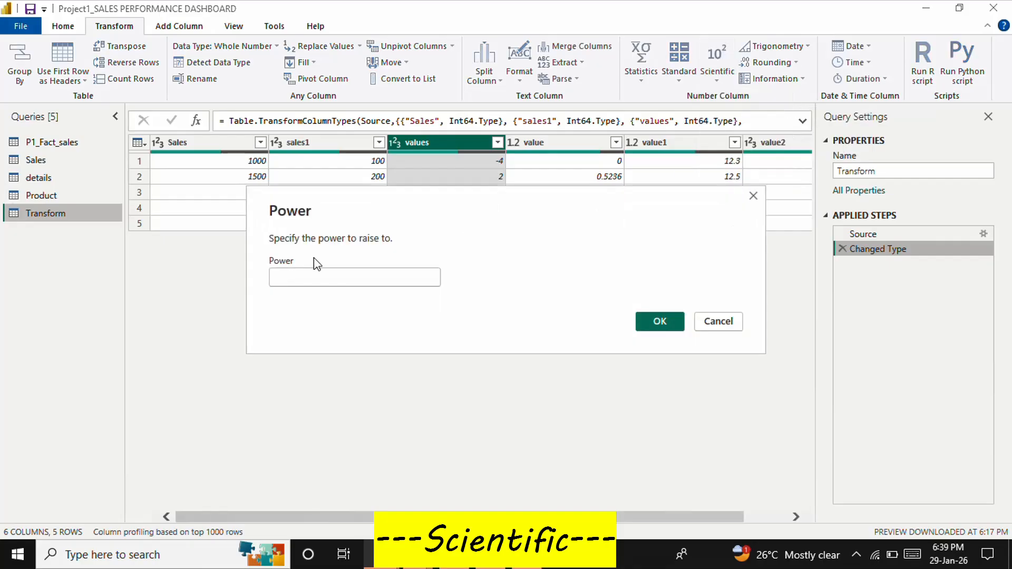
{"action": "type", "text": "6"}
{"action": "key", "text": "Return"}
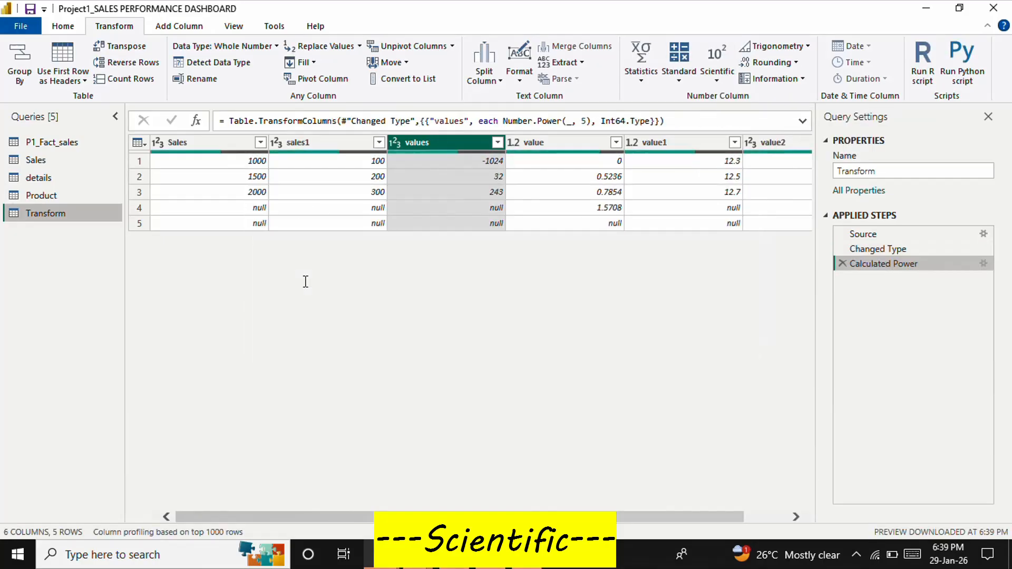
{"action": "left_click", "coordinate": [491, 179]}
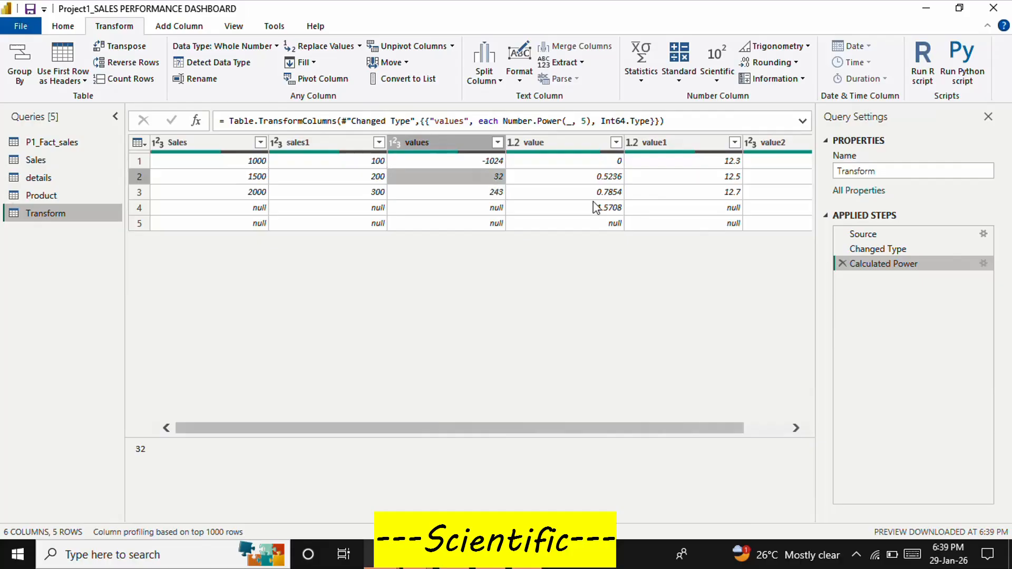
{"action": "left_click", "coordinate": [842, 263]}
Apply the scientific Square Root calculation to the values column, then remove it from the applied steps
{"action": "left_click", "coordinate": [464, 144]}
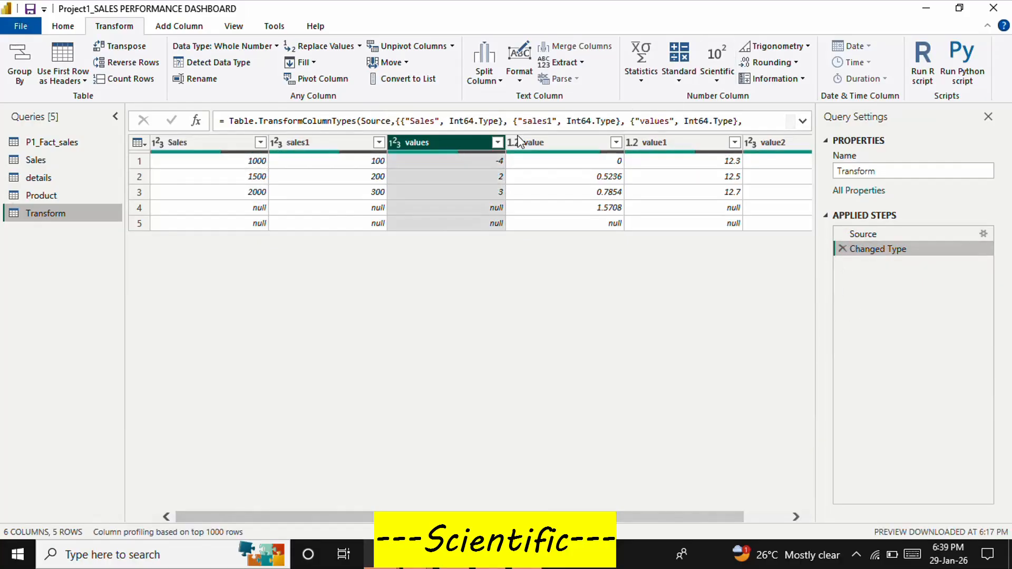
{"action": "left_click", "coordinate": [720, 76]}
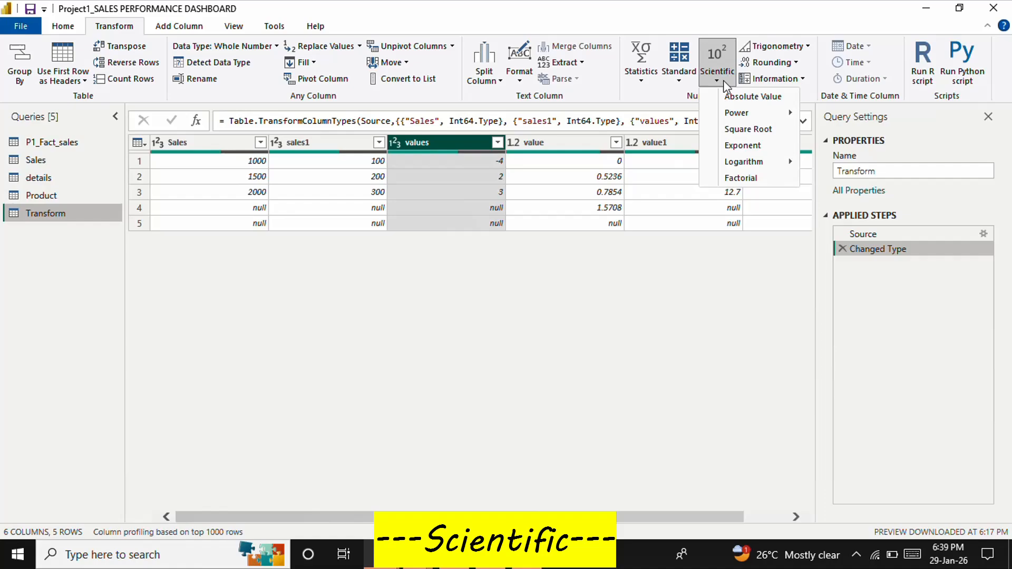
{"action": "left_click", "coordinate": [739, 132]}
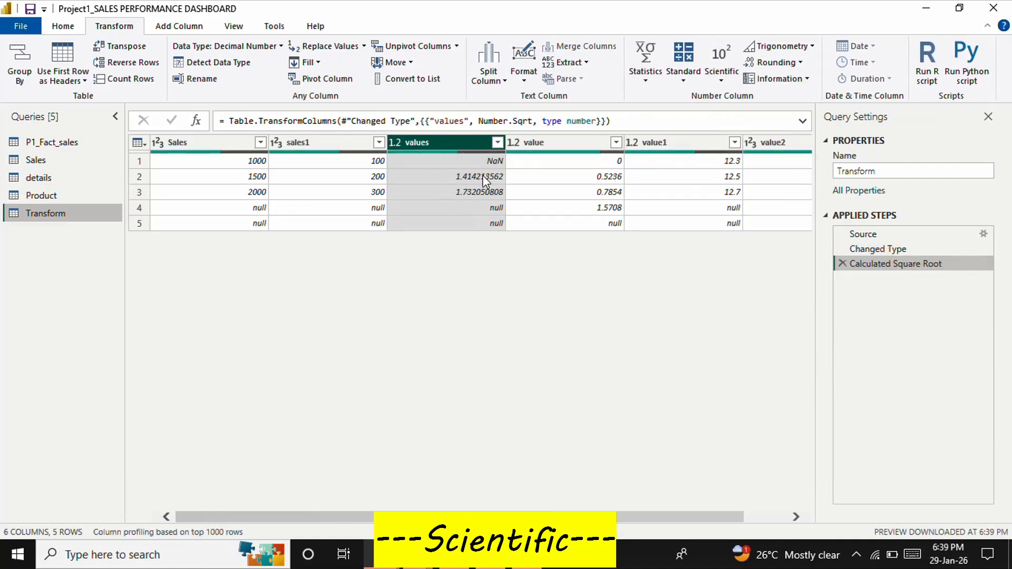
{"action": "left_click", "coordinate": [842, 263]}
Apply the scientific Exponent calculation to the values column and compare its second row with the Exponent example on the PowerPoint slide
{"action": "left_click", "coordinate": [717, 66]}
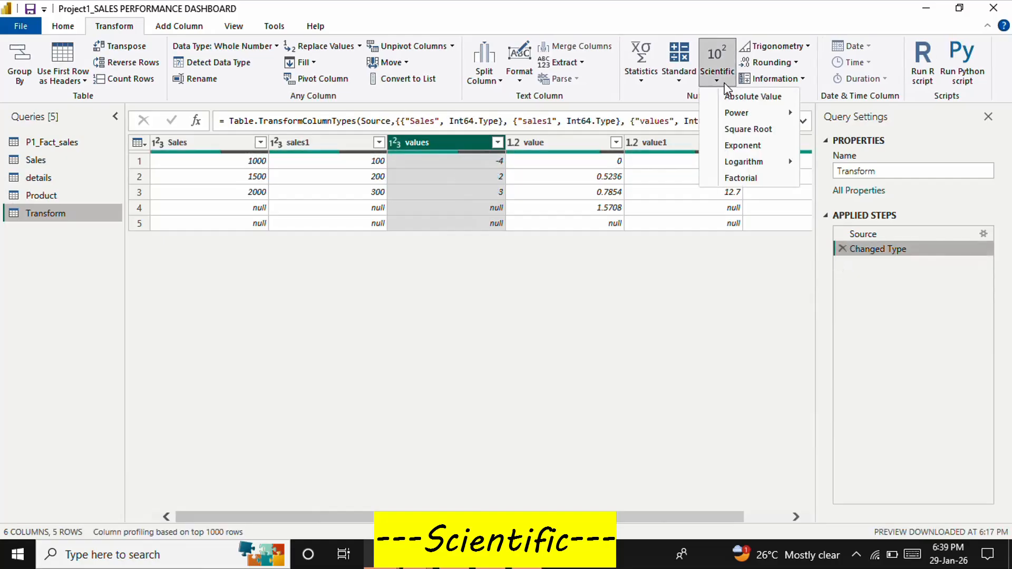
{"action": "left_click", "coordinate": [741, 145]}
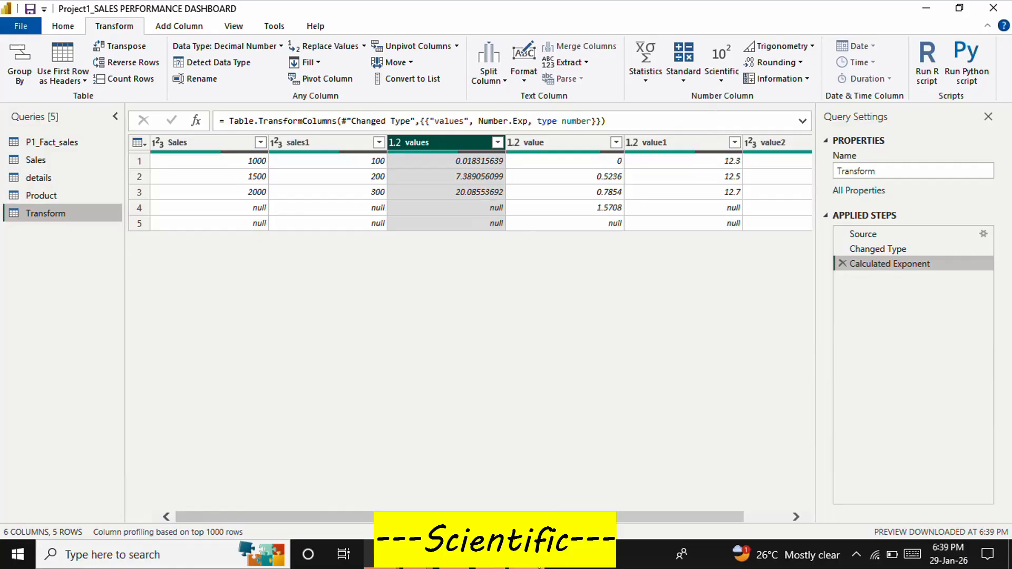
{"action": "key", "text": "alt+Tab"}
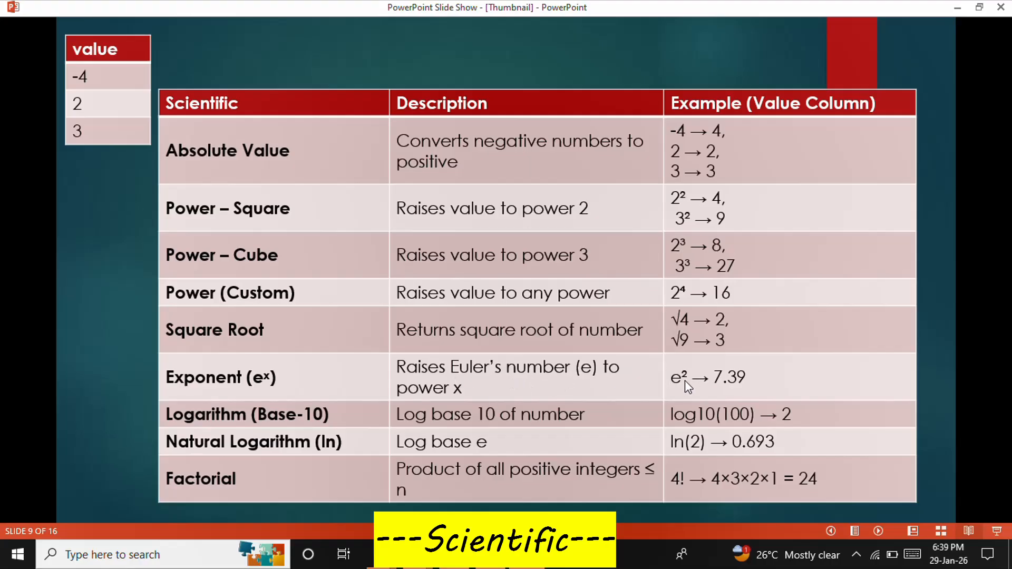
{"action": "key", "text": "alt+Tab"}
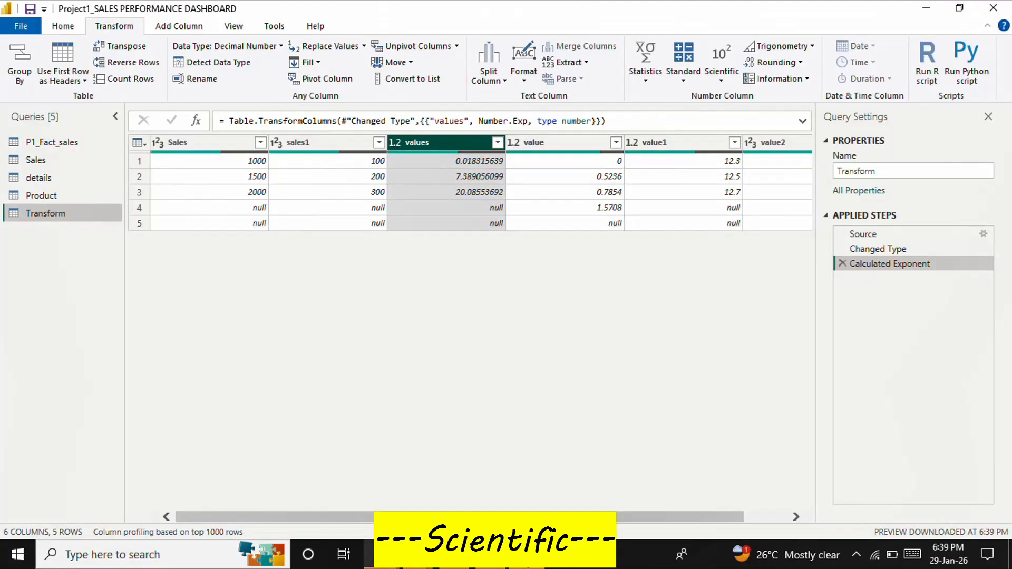
{"action": "left_click", "coordinate": [469, 174]}
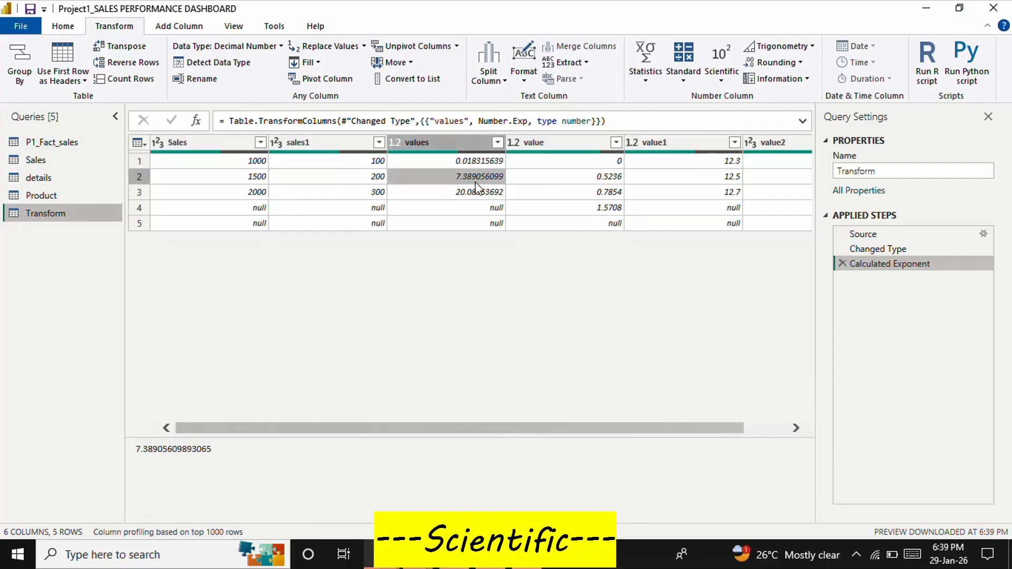
{"action": "key", "text": "alt+Tab"}
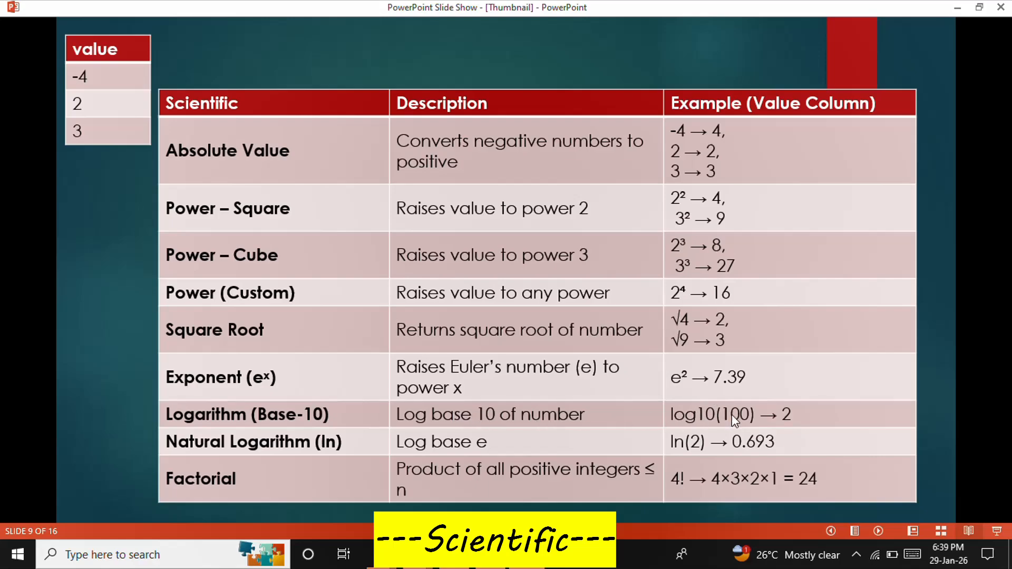
{"action": "key", "text": "alt+Tab"}
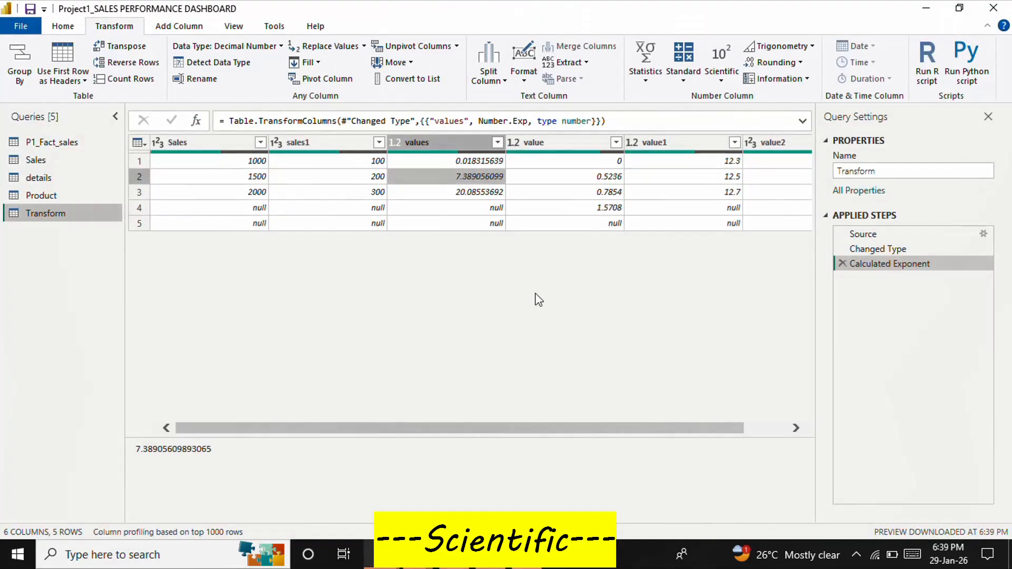
Replace the exponent calculation on the values column with the Base-10 logarithm, then check the logarithm examples on the PowerPoint slide
{"action": "left_click", "coordinate": [842, 263]}
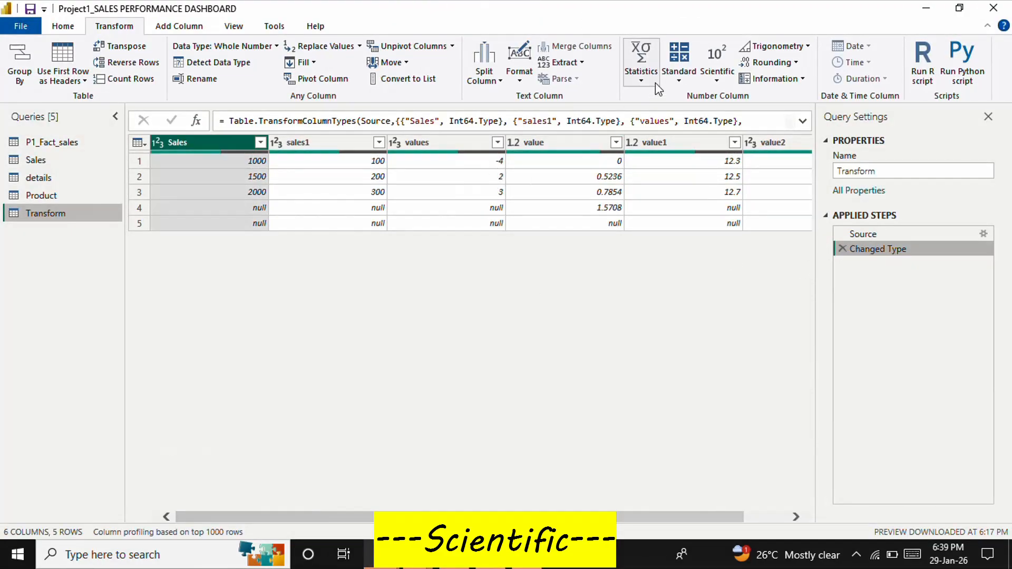
{"action": "left_click", "coordinate": [447, 144]}
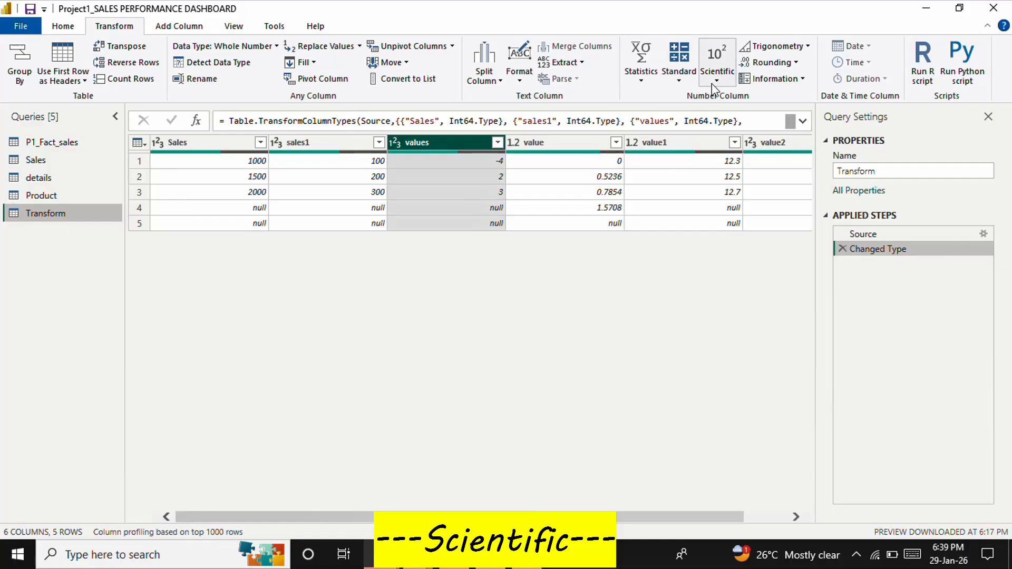
{"action": "left_click", "coordinate": [716, 72]}
{"action": "mouse_move", "coordinate": [765, 170]}
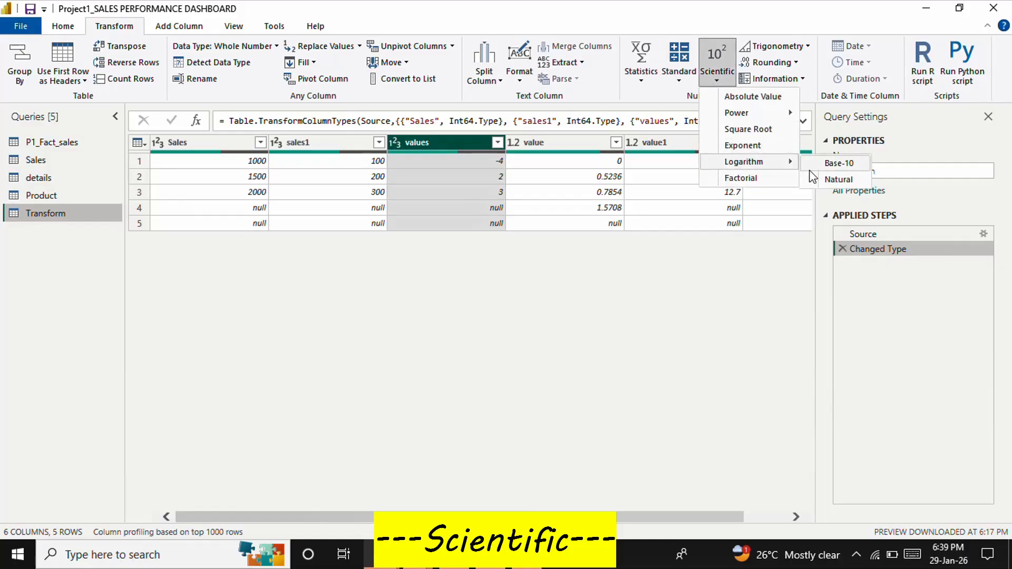
{"action": "left_click", "coordinate": [837, 164]}
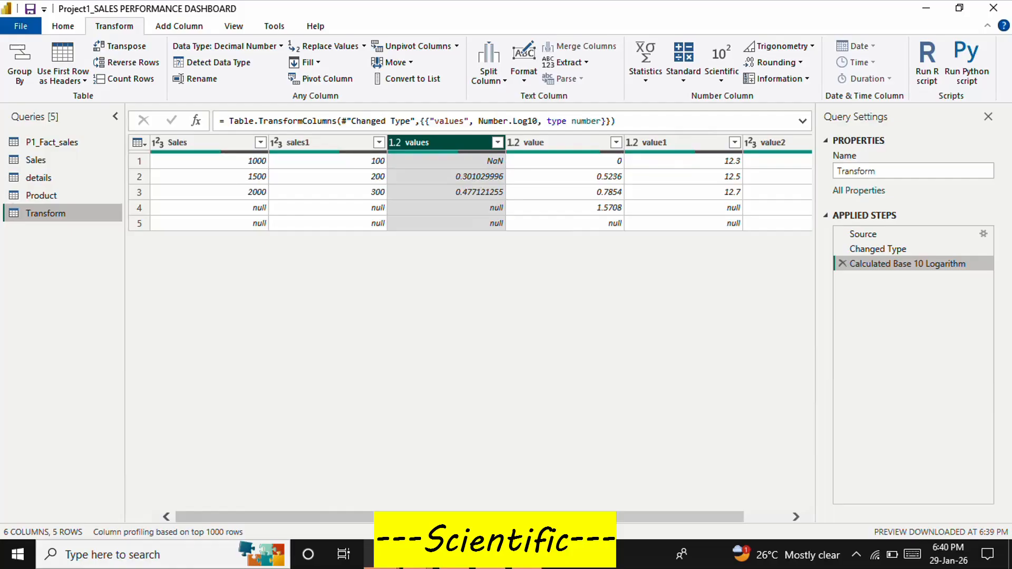
{"action": "left_click", "coordinate": [526, 556]}
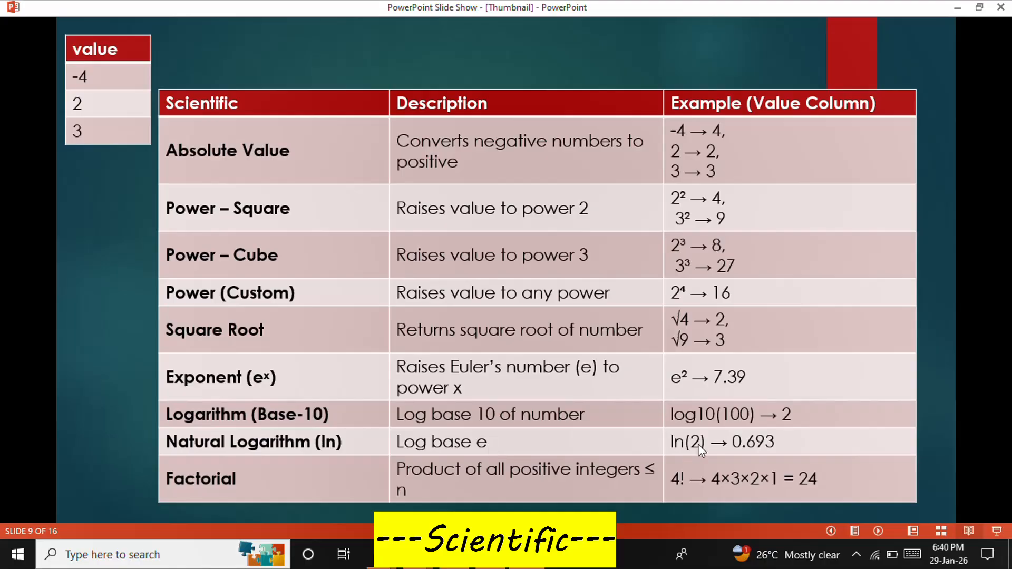
{"action": "key", "text": "alt+Tab"}
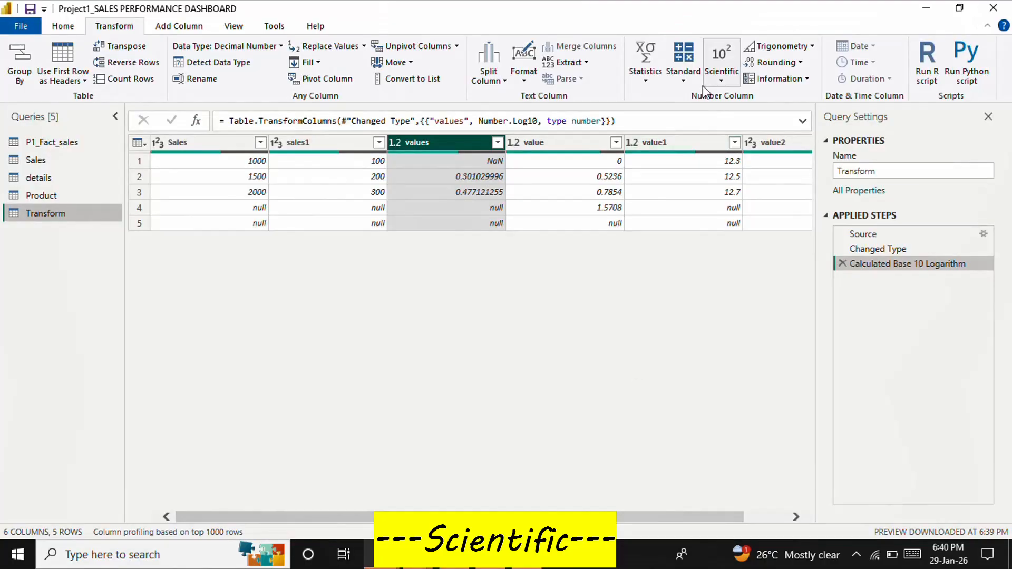
Try the Natural logarithm on top of the values column's Base-10 logarithm, then remove both logarithm calculations from the applied steps
{"action": "left_click", "coordinate": [719, 80]}
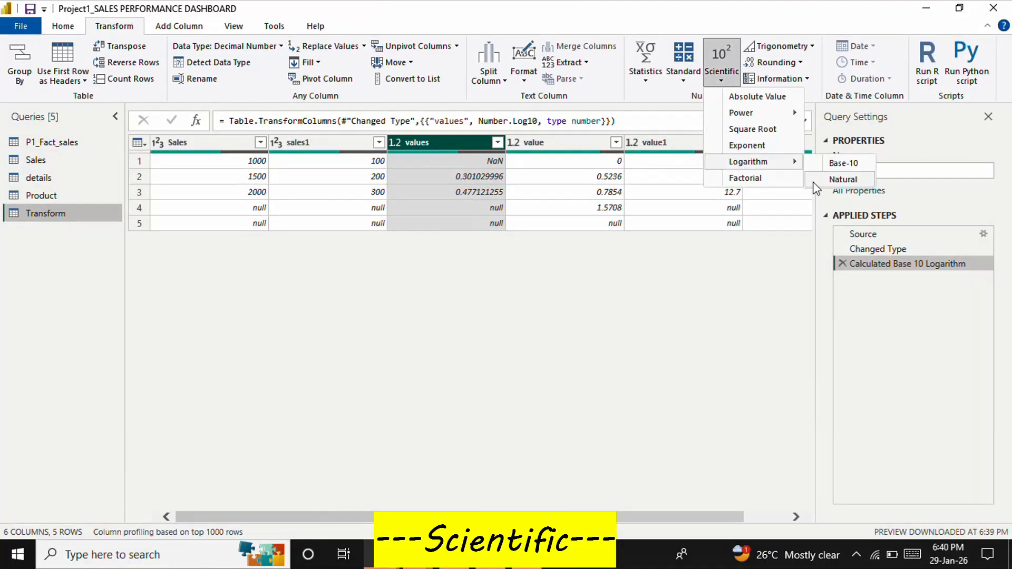
{"action": "left_click", "coordinate": [816, 188]}
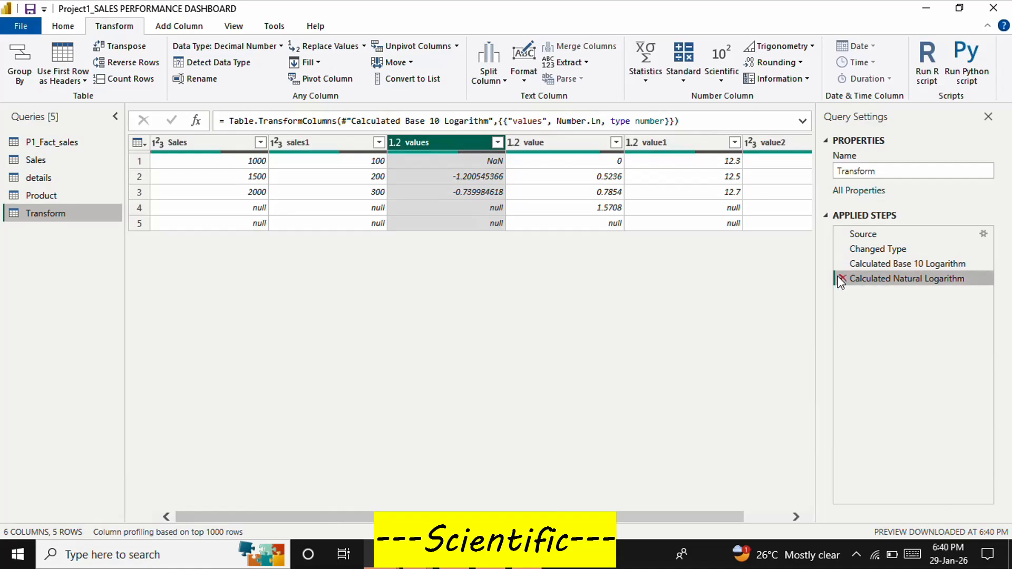
{"action": "left_click", "coordinate": [842, 278]}
{"action": "left_click", "coordinate": [842, 265]}
Apply the scientific Natural logarithm directly to the values column's whole numbers, then remove that calculation from the applied steps
{"action": "left_click", "coordinate": [721, 79]}
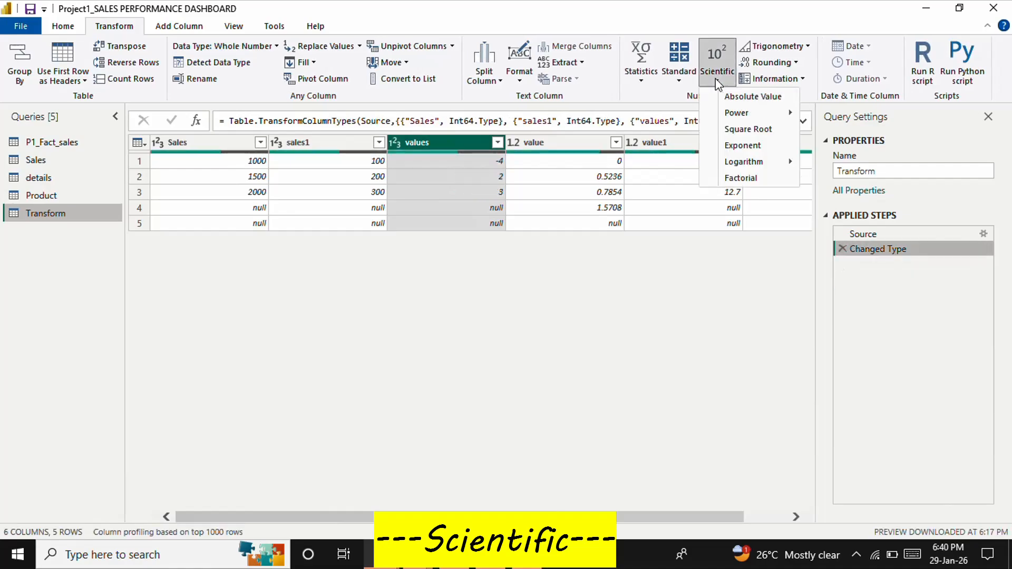
{"action": "mouse_move", "coordinate": [745, 162]}
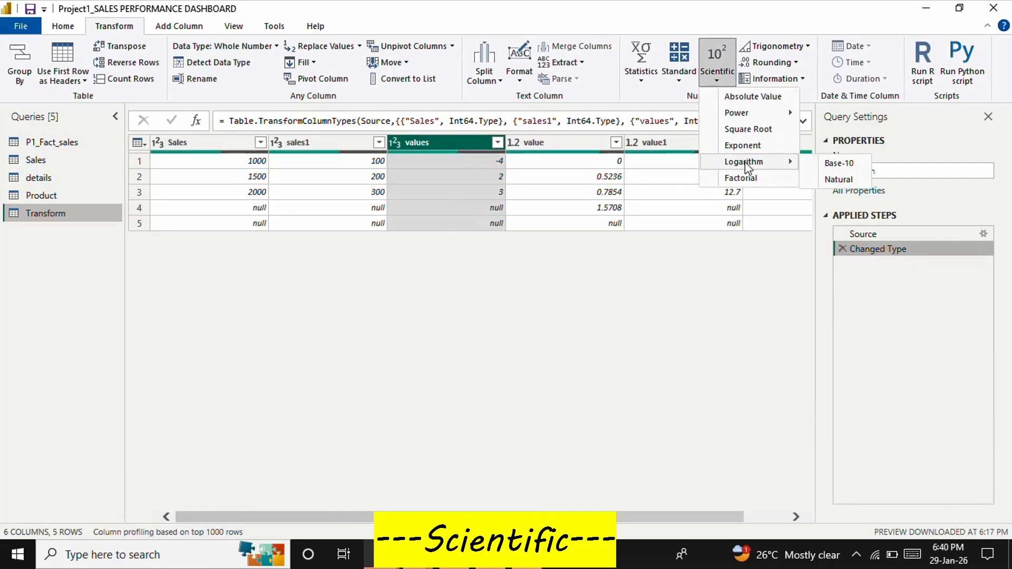
{"action": "left_click", "coordinate": [814, 186]}
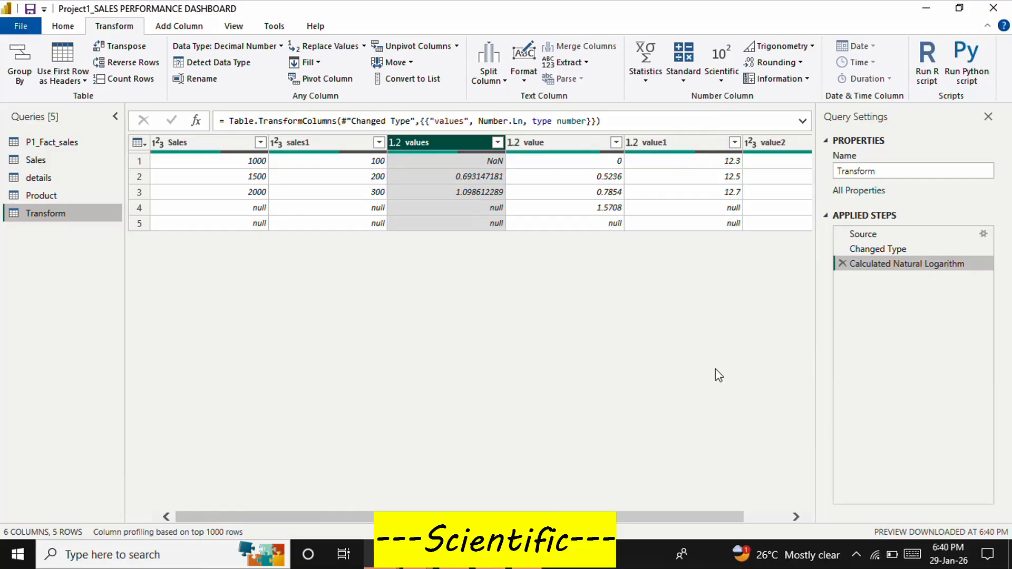
{"action": "left_click", "coordinate": [842, 264]}
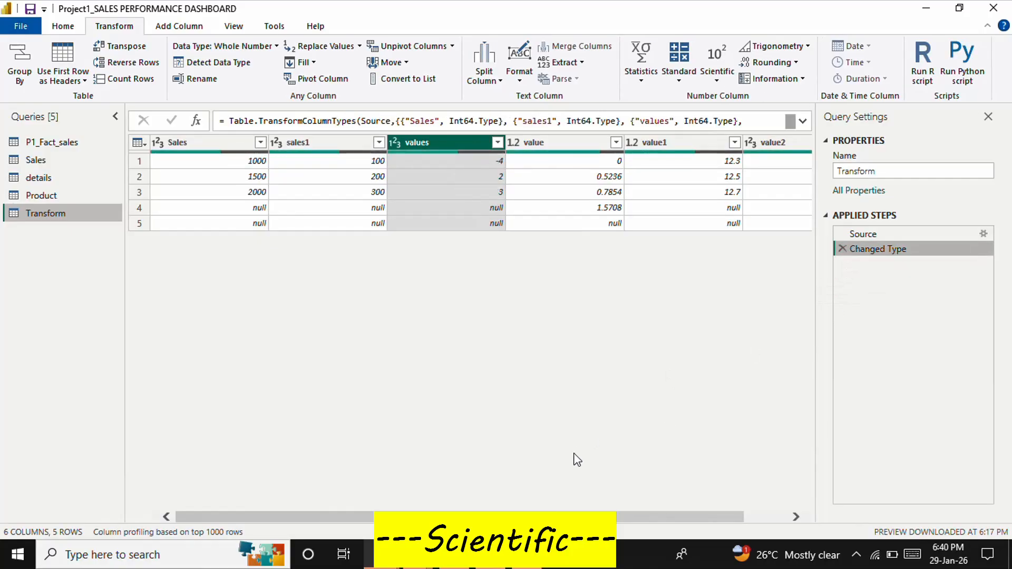